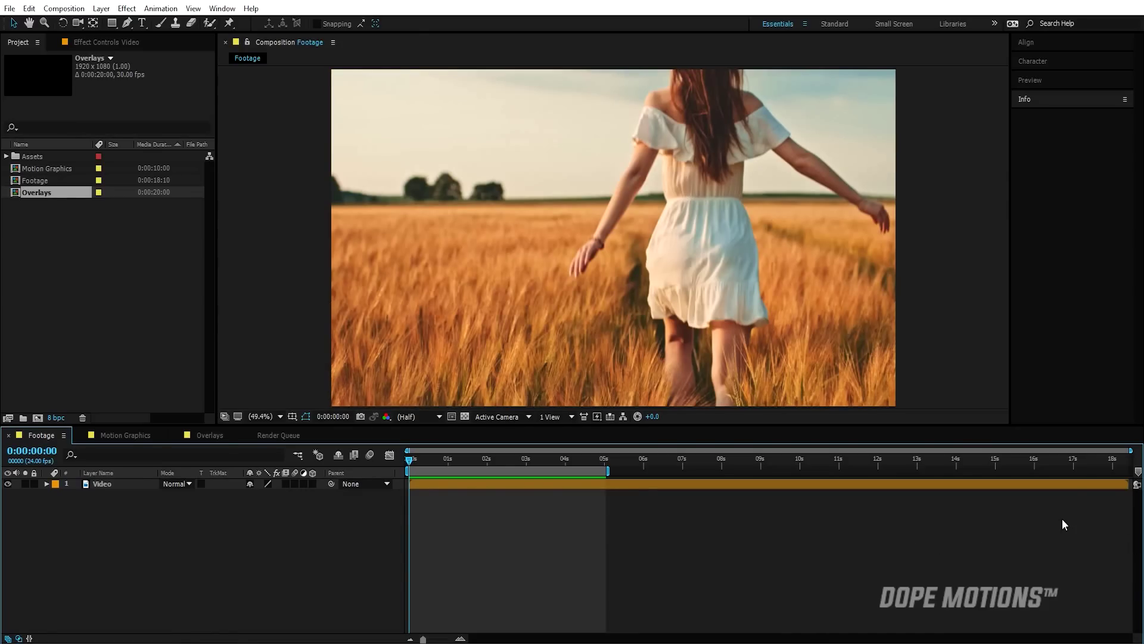
# - Scrub through the Footage clip around the one-second mark to preview it
pyautogui.moveTo(432, 457); pyautogui.dragTo(401, 474)
pyautogui.click(448, 463)
pyautogui.moveTo(448, 463); pyautogui.dragTo(419, 472)
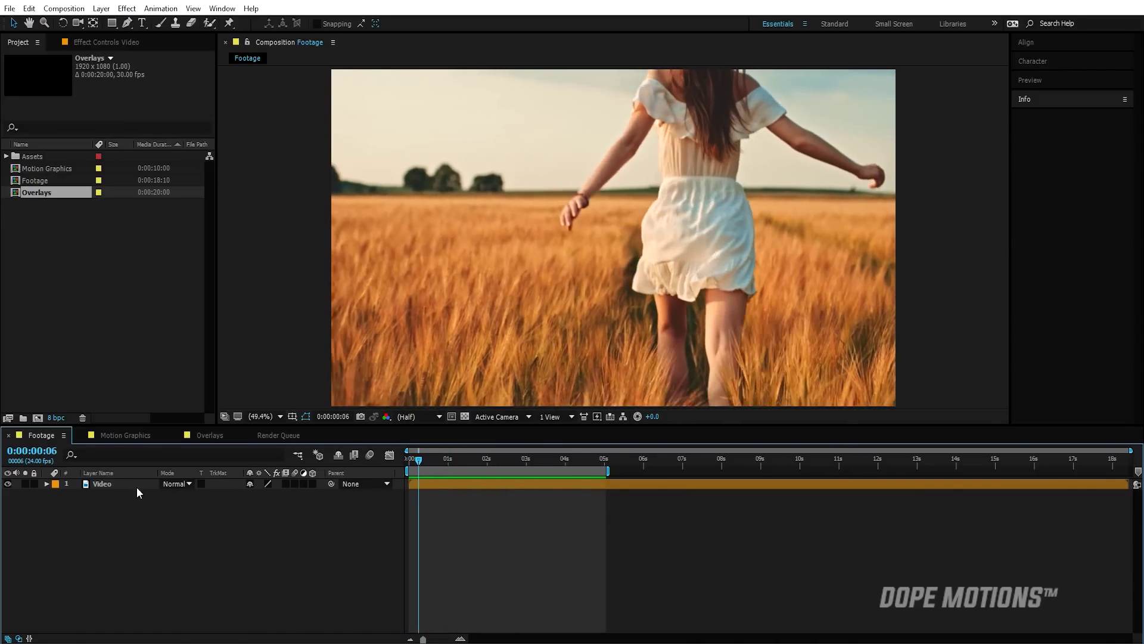
# - Select the Video layer and add the Footage composition to the Render Queue
pyautogui.click(120, 484)
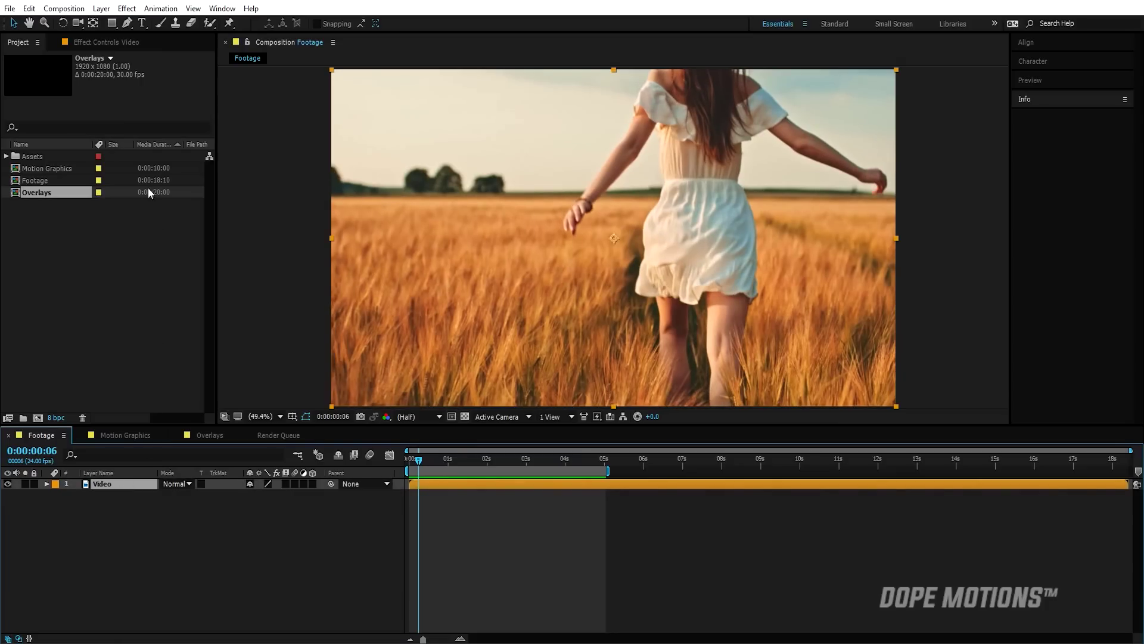
pyautogui.click(76, 13)
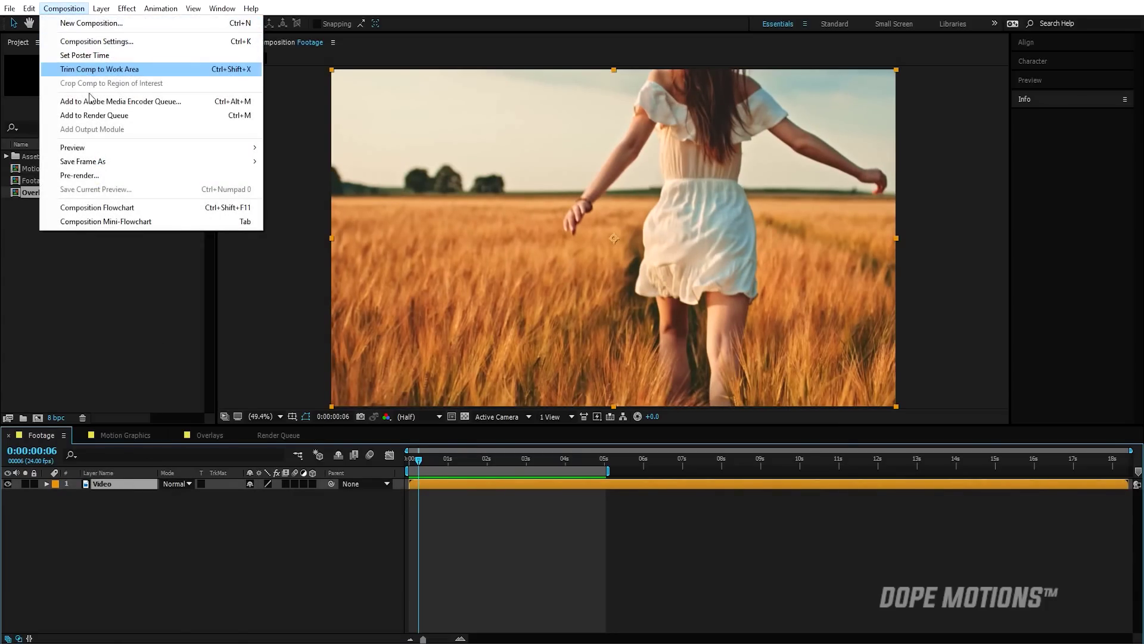
pyautogui.click(93, 115)
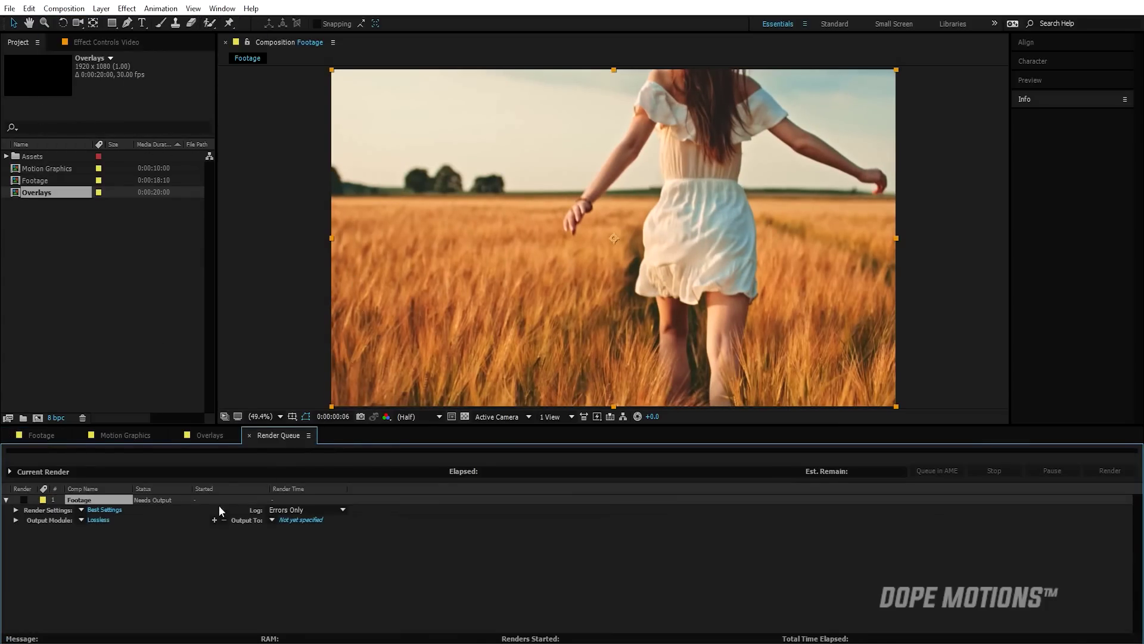
# - Set the Footage render to Best quality and apply the Best Settings preset
pyautogui.click(115, 510)
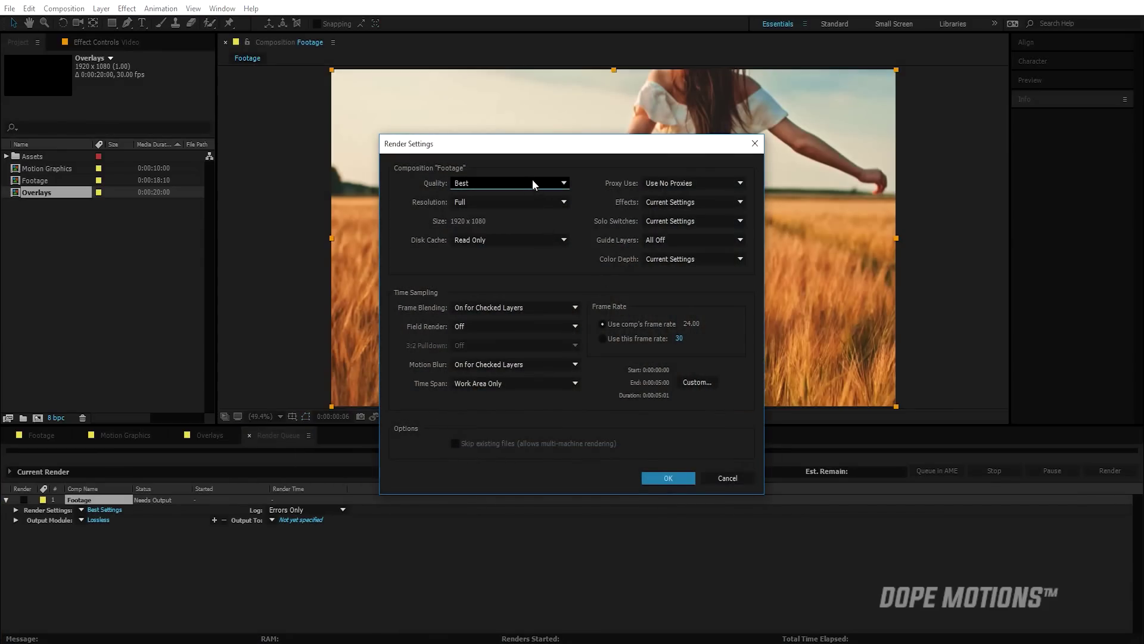
pyautogui.click(531, 181)
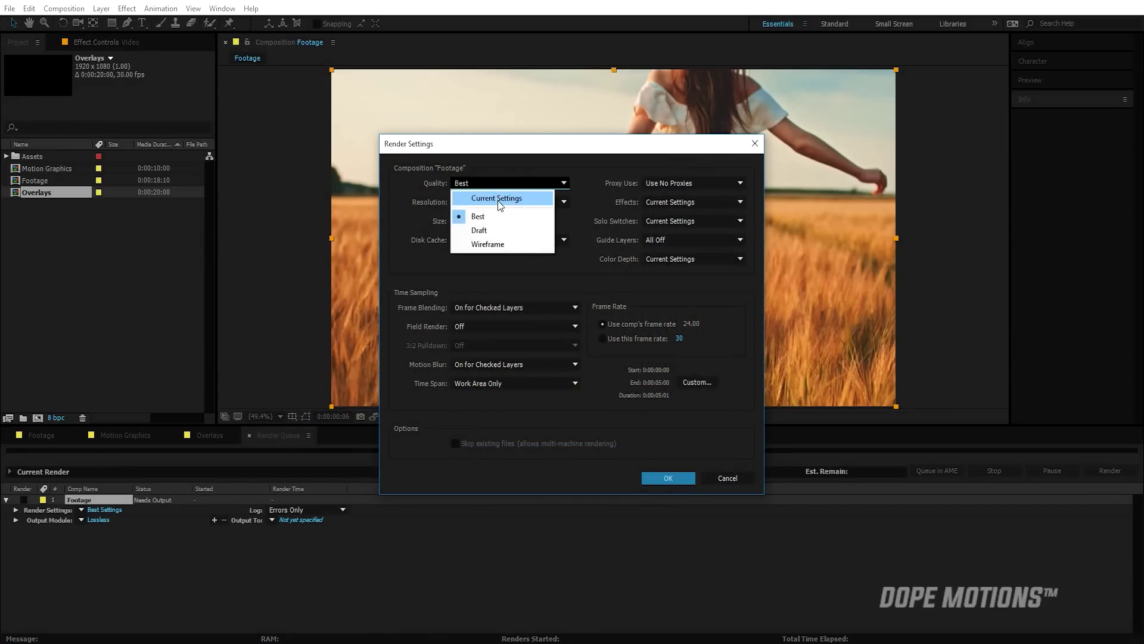
pyautogui.click(718, 478)
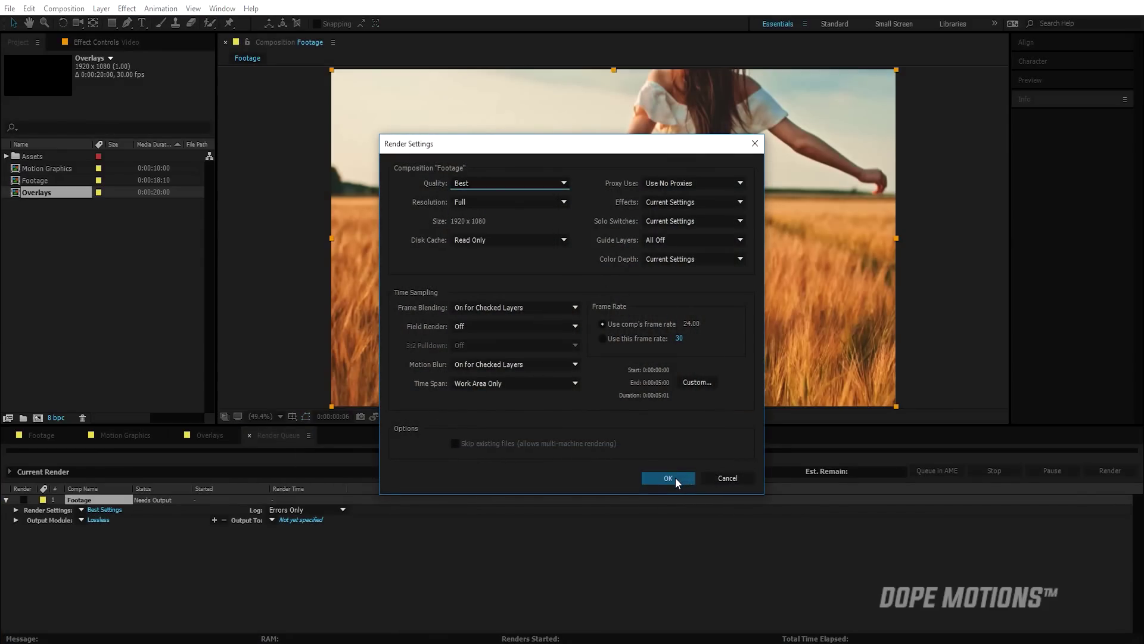
pyautogui.click(670, 478)
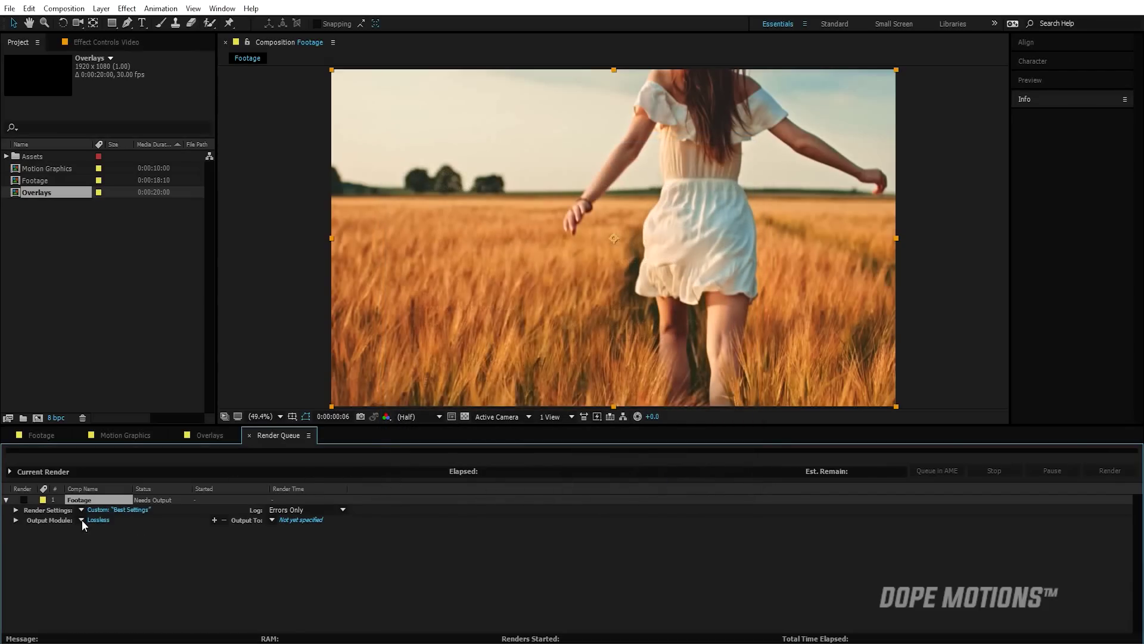
pyautogui.click(83, 509)
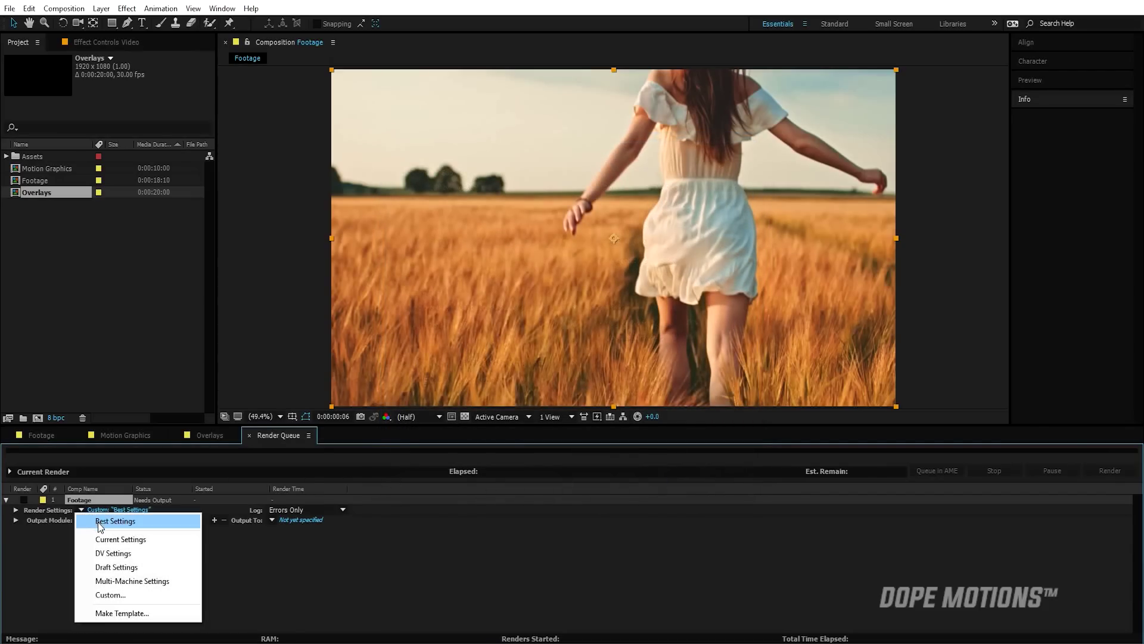
pyautogui.click(98, 520)
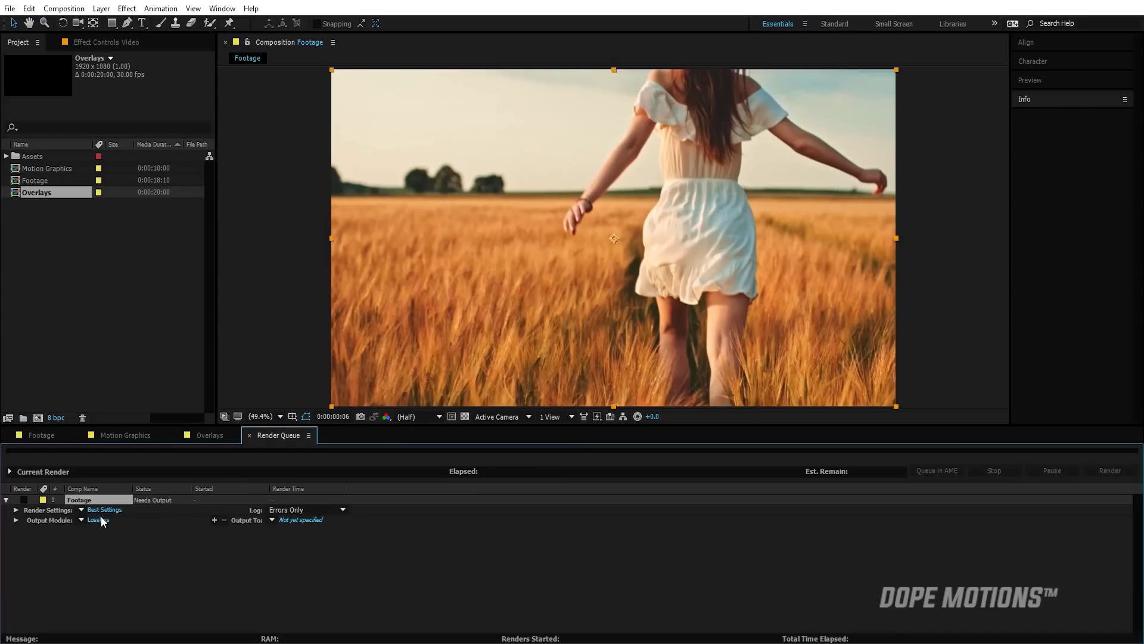
# - Set the Footage output module to QuickTime with the H.264 codec and audio output on Auto
pyautogui.click(97, 519)
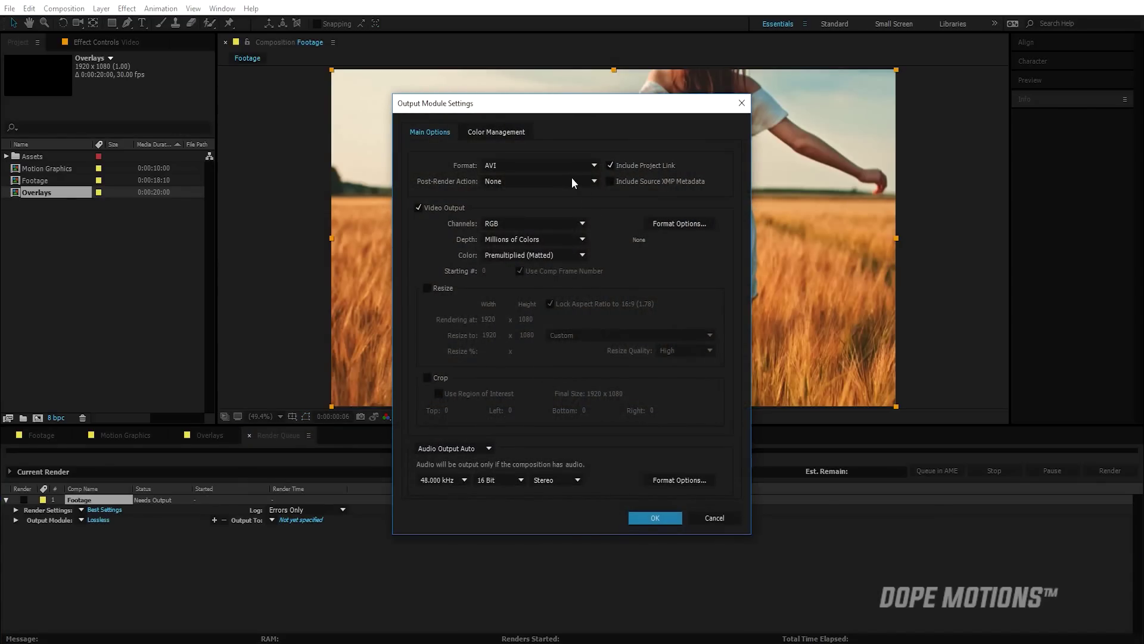
pyautogui.click(504, 168)
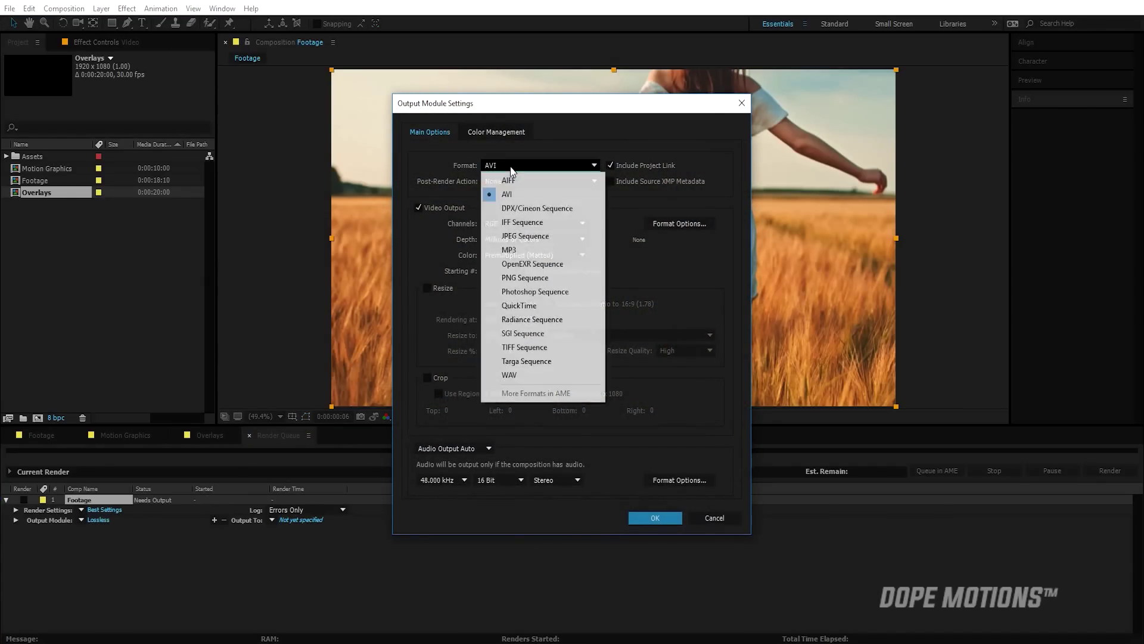
pyautogui.click(523, 305)
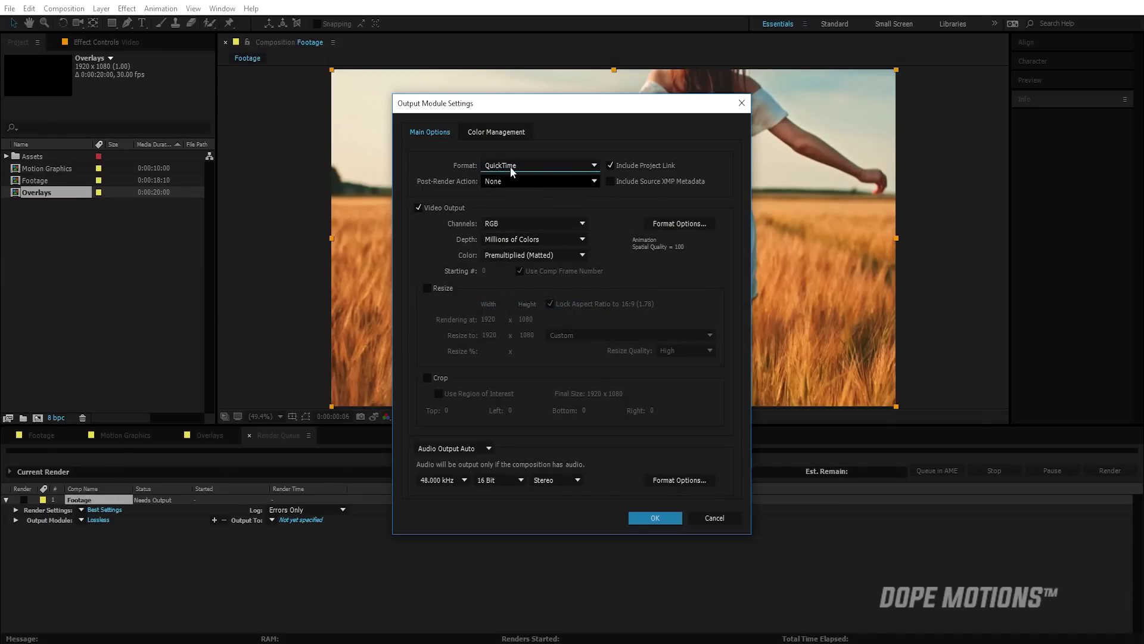
pyautogui.click(675, 225)
pyautogui.click(543, 125)
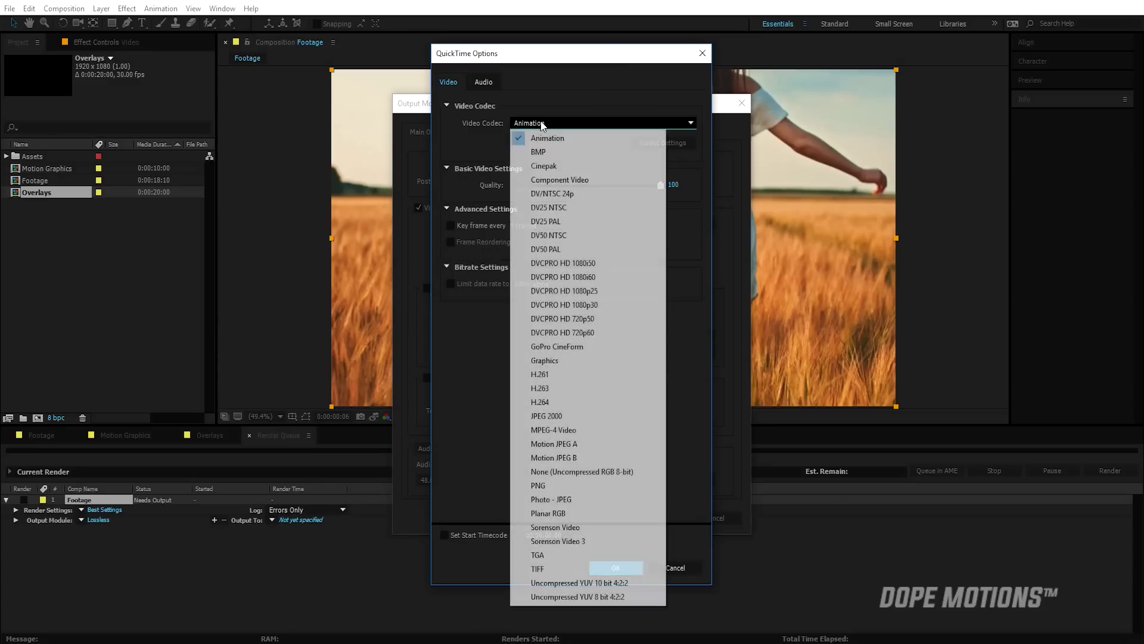
pyautogui.click(551, 402)
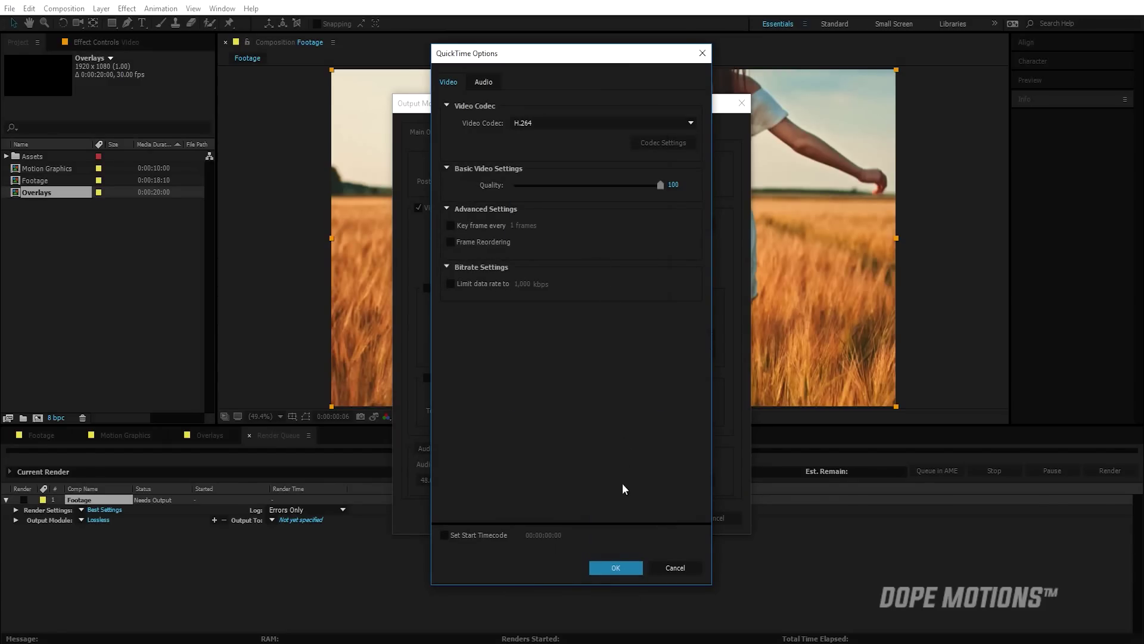
pyautogui.click(615, 569)
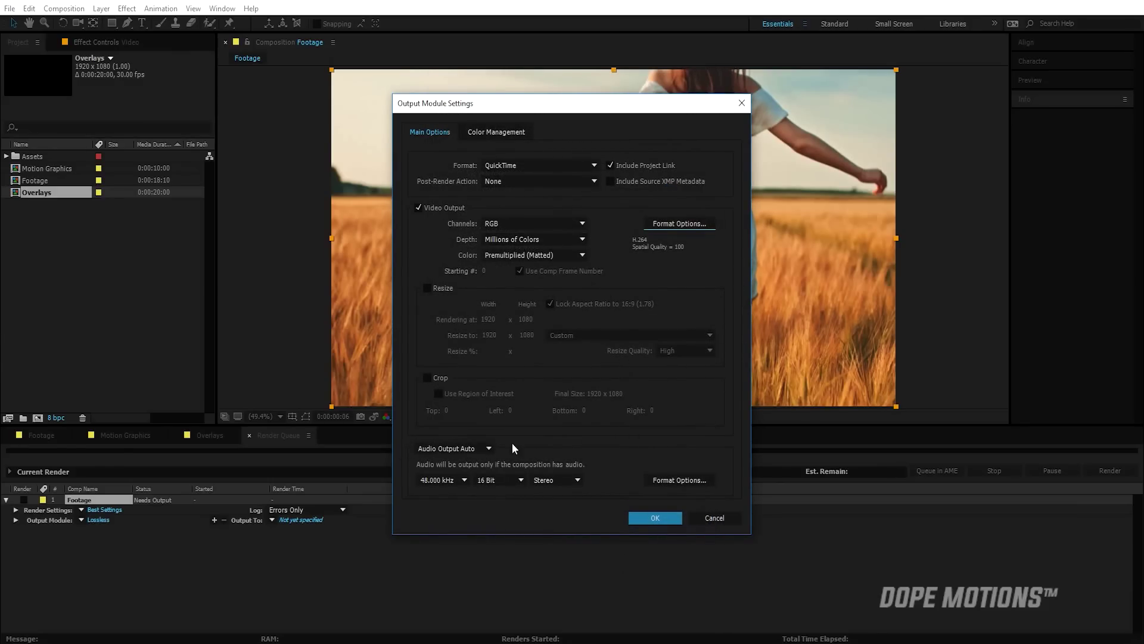
pyautogui.click(466, 448)
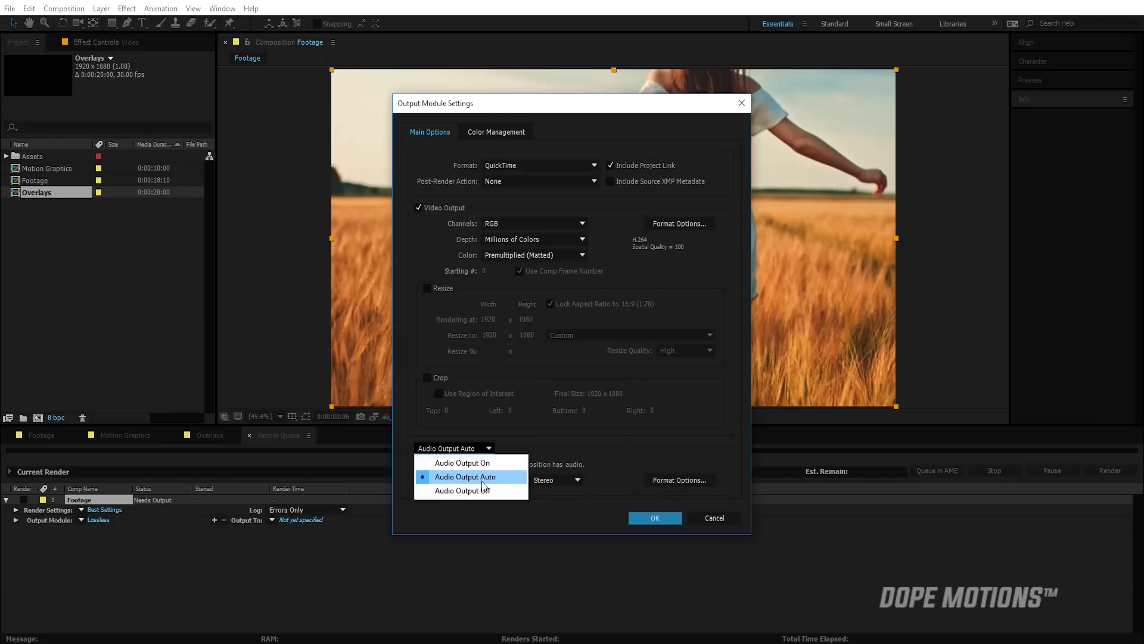
pyautogui.click(483, 481)
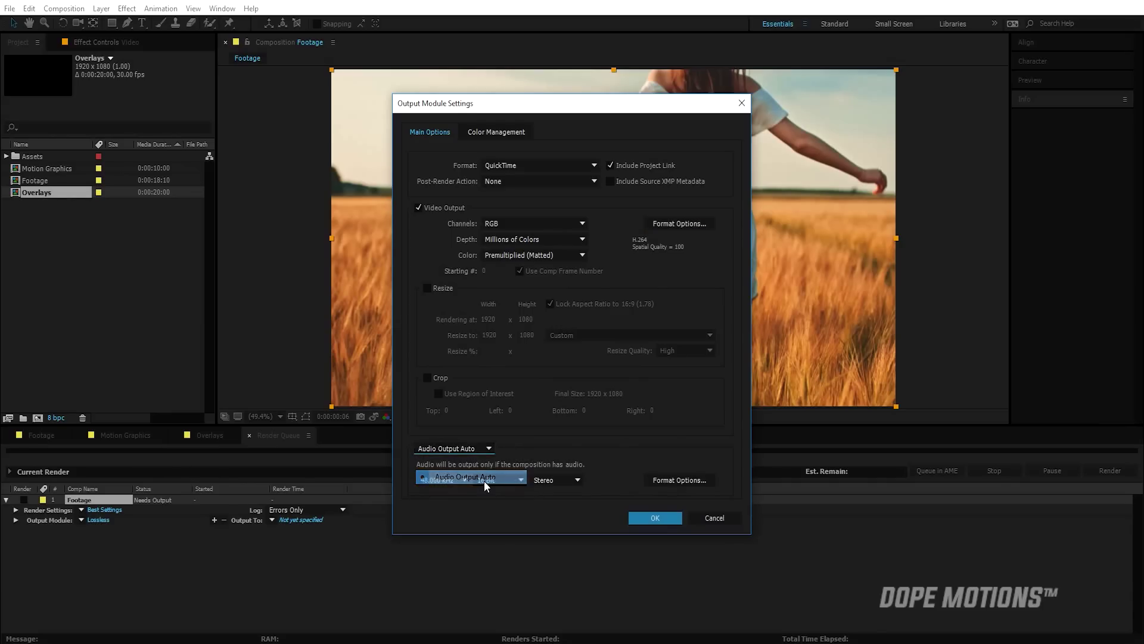
pyautogui.click(666, 513)
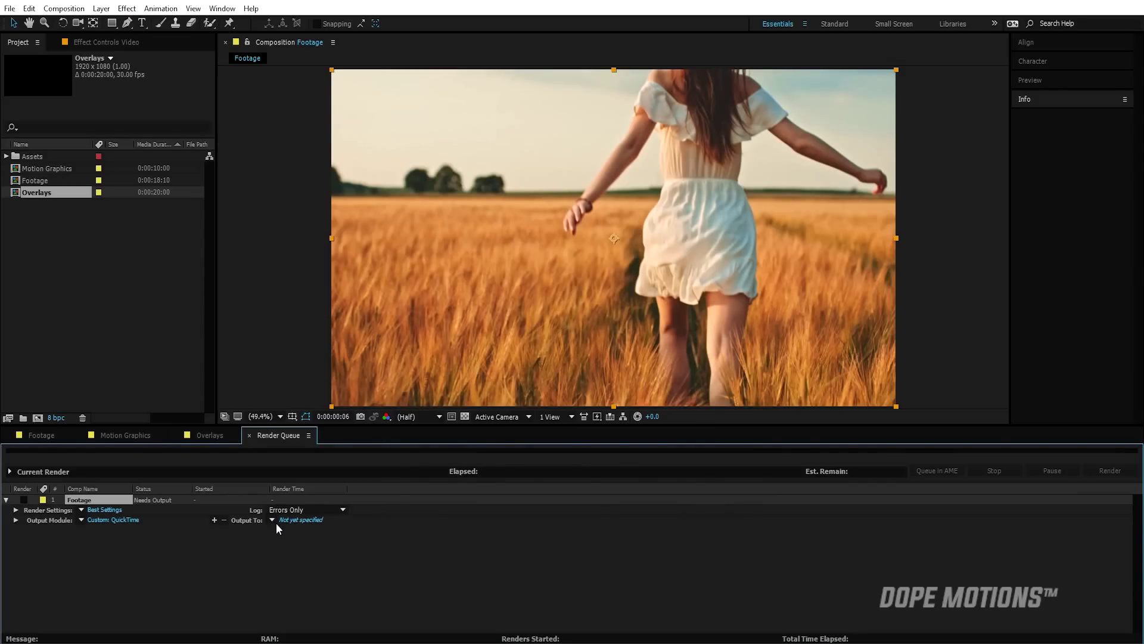
# - Save the Footage render output as Footage.mov on the Desktop
pyautogui.click(311, 522)
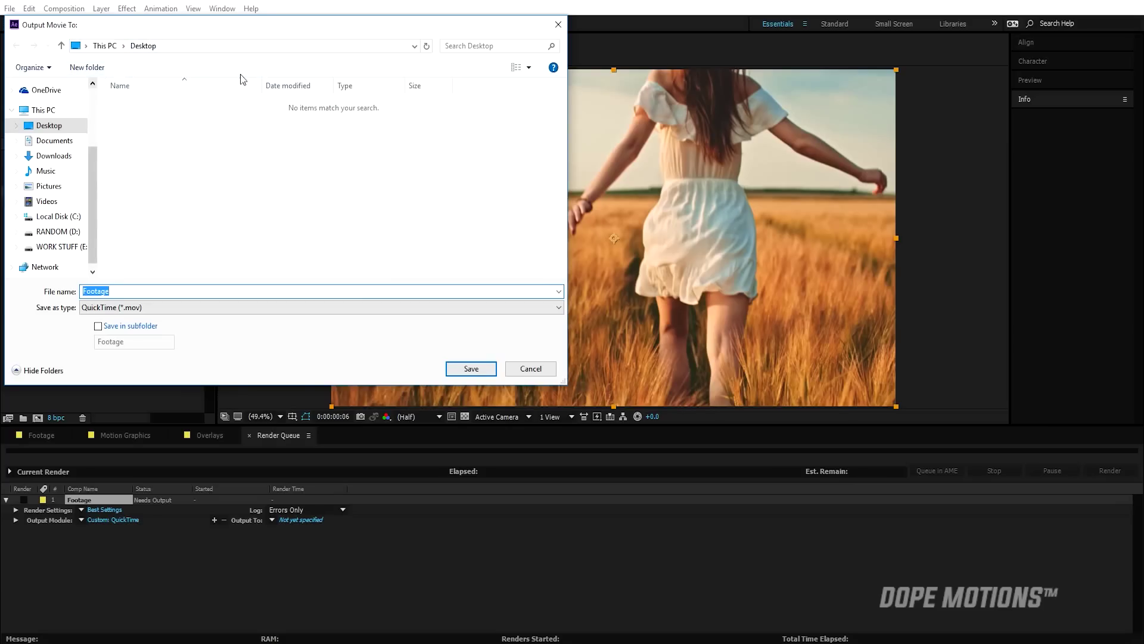
pyautogui.click(472, 369)
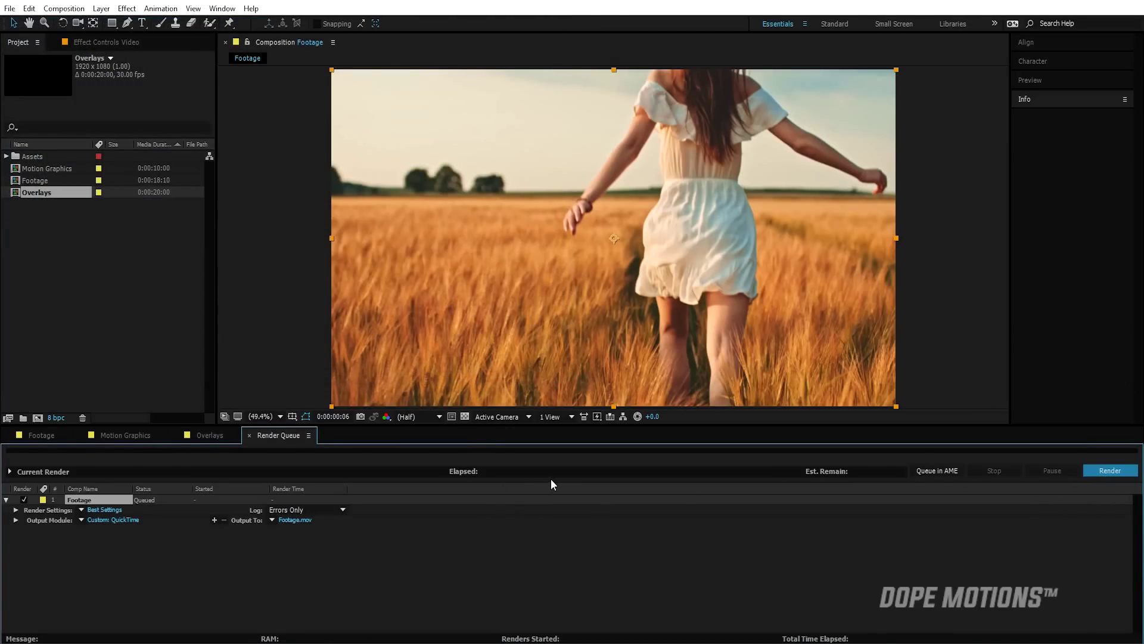
# - Compare the Footage and Motion Graphics compositions by scrubbing each timeline
pyautogui.click(45, 434)
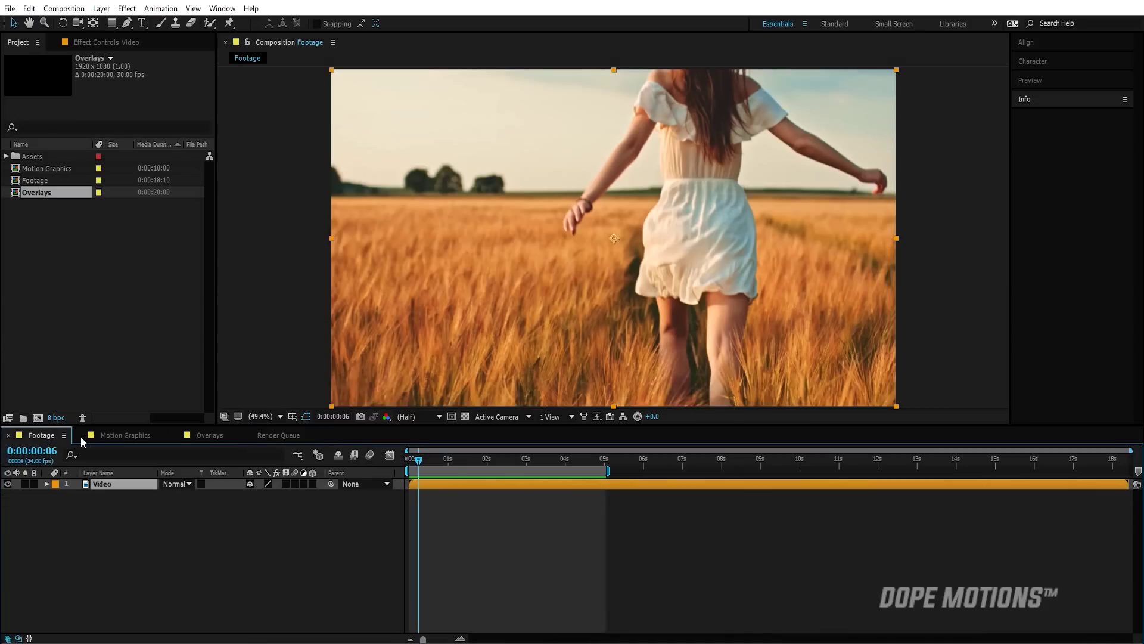
pyautogui.click(116, 436)
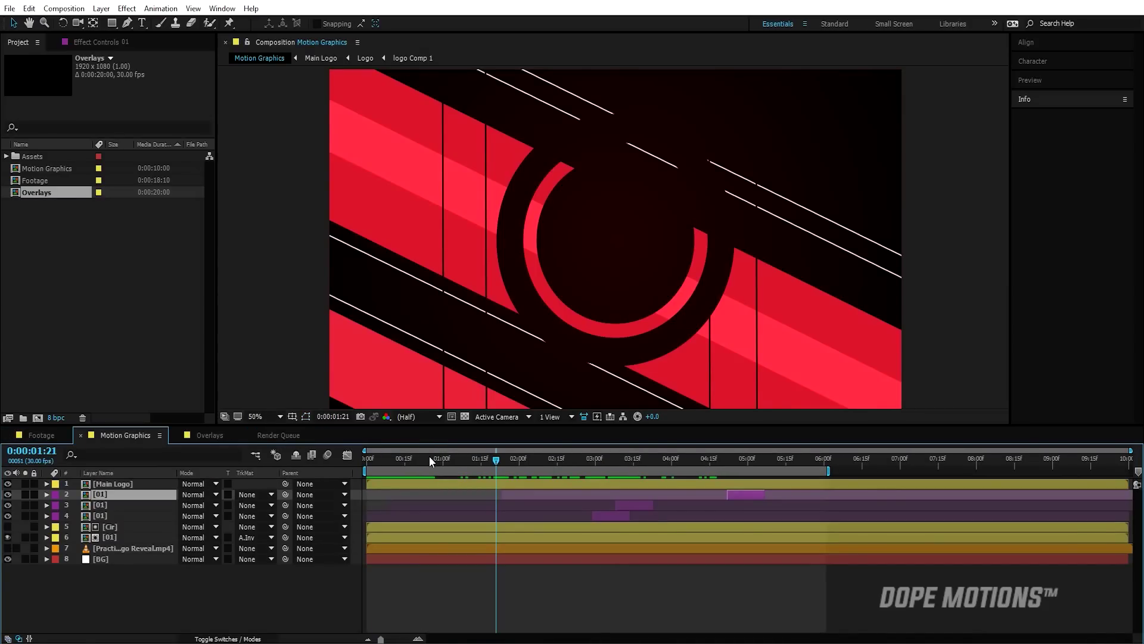
pyautogui.moveTo(422, 463); pyautogui.dragTo(506, 463)
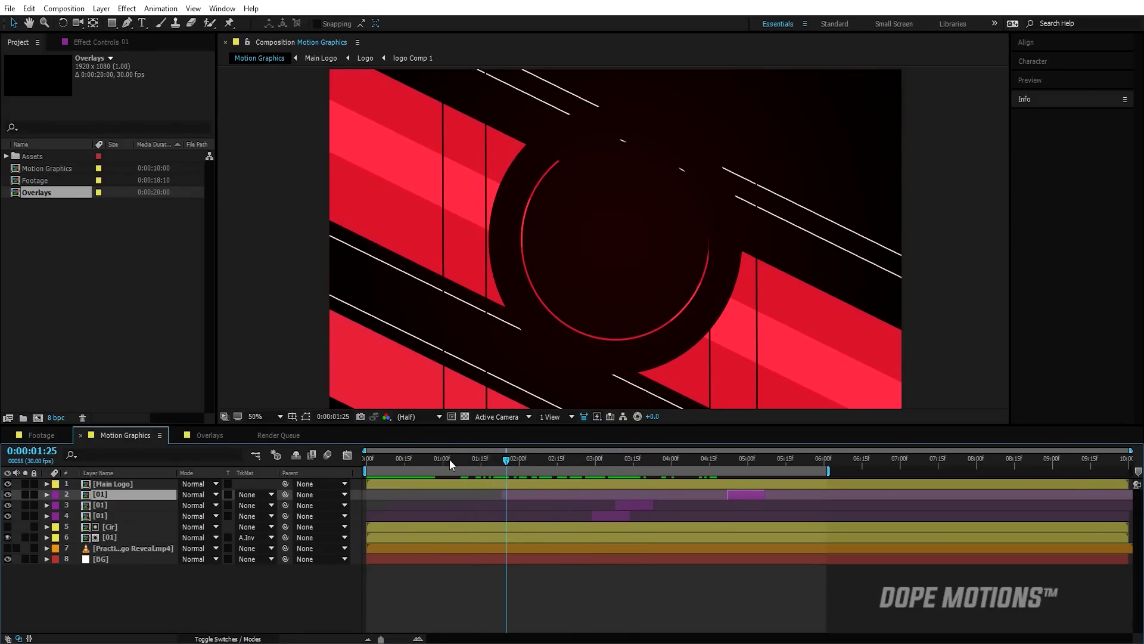
pyautogui.click(55, 434)
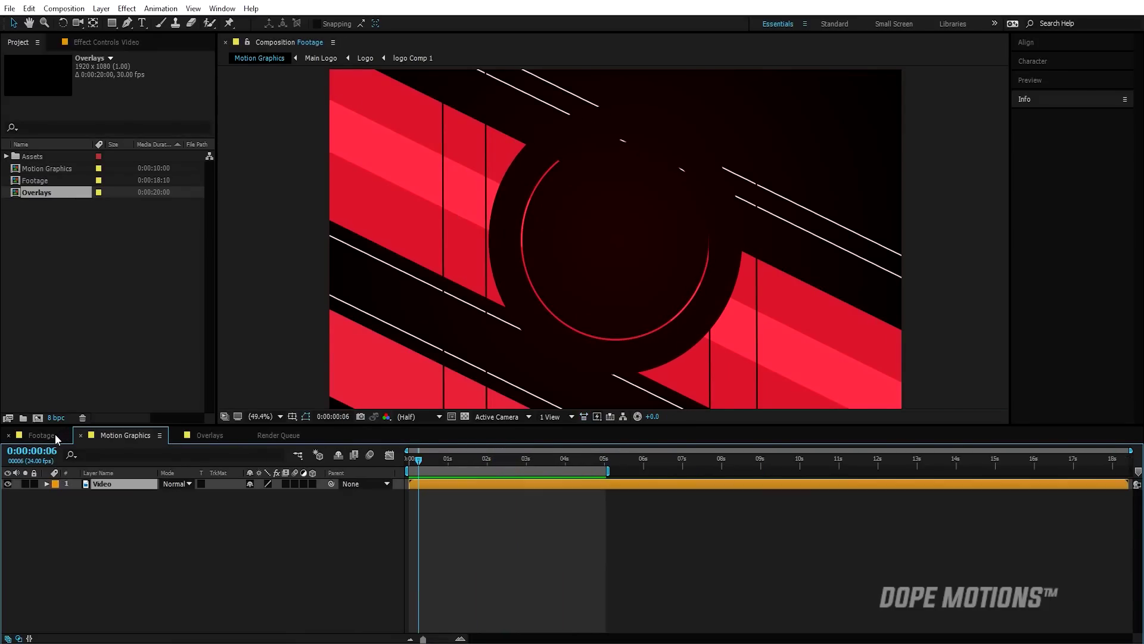
pyautogui.moveTo(440, 460); pyautogui.dragTo(463, 460)
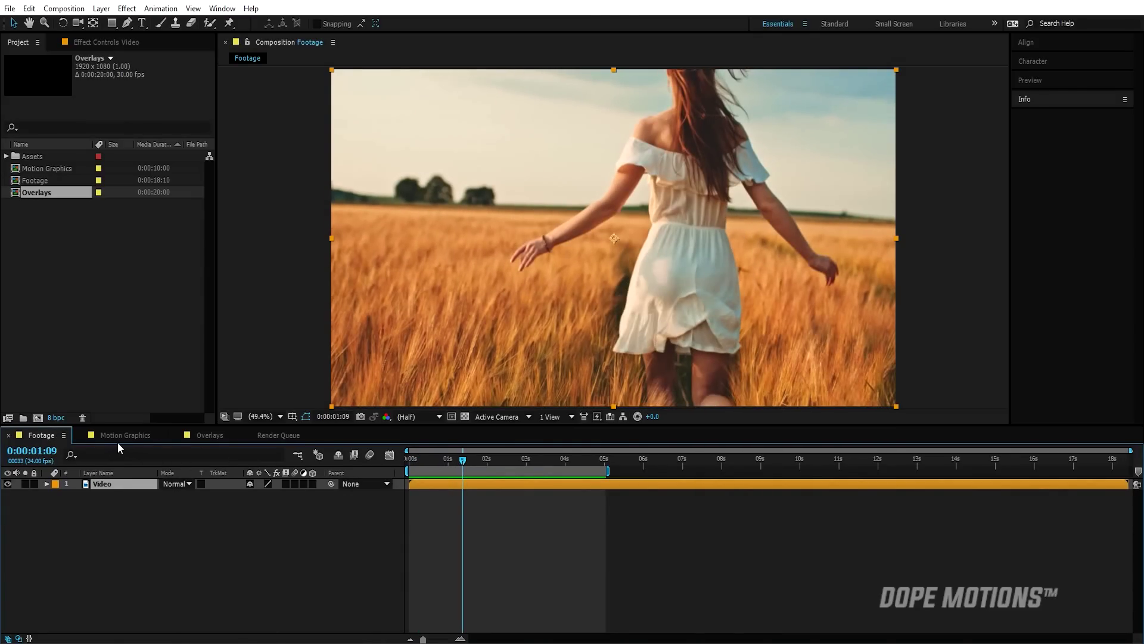
# - Preview further into the Motion Graphics red logo animation and select layer [01]
pyautogui.click(119, 438)
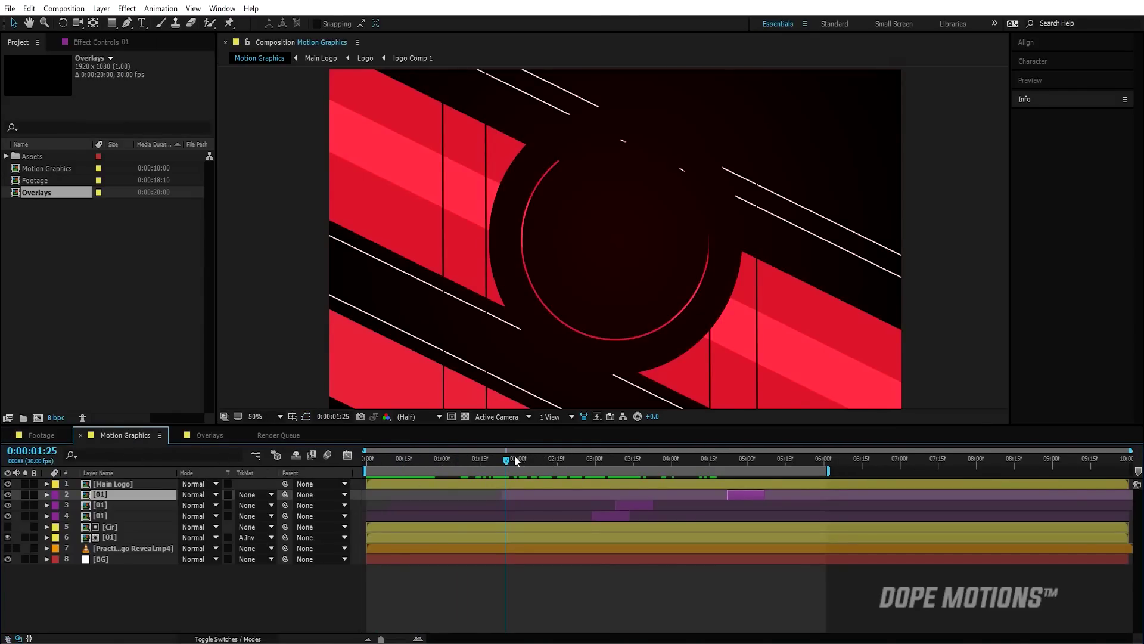
pyautogui.moveTo(515, 459); pyautogui.dragTo(544, 465)
pyautogui.click(127, 505)
pyautogui.click(65, 9)
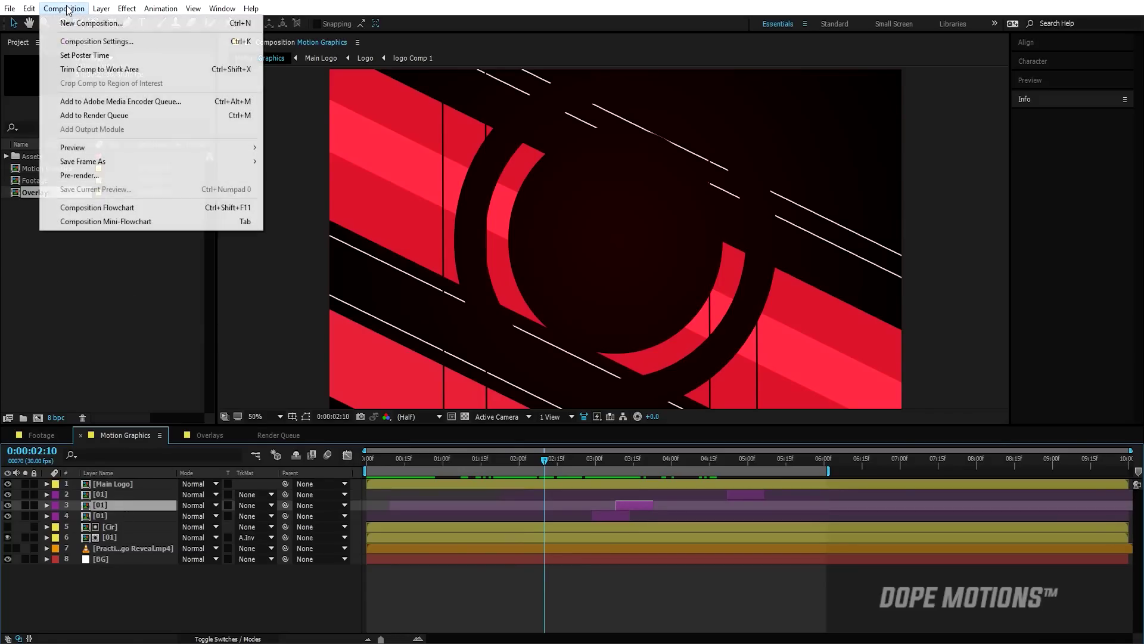
# - Add Motion Graphics to the Render Queue, delete the Footage item, and keep Best Settings
pyautogui.click(119, 115)
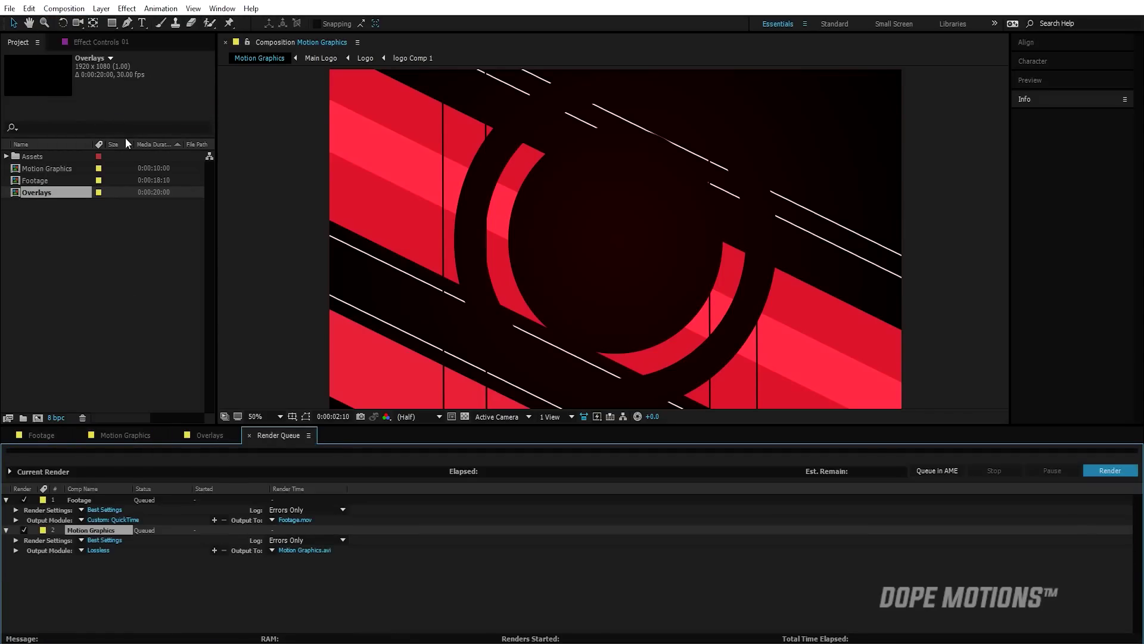
pyautogui.click(88, 501)
pyautogui.press('Delete')
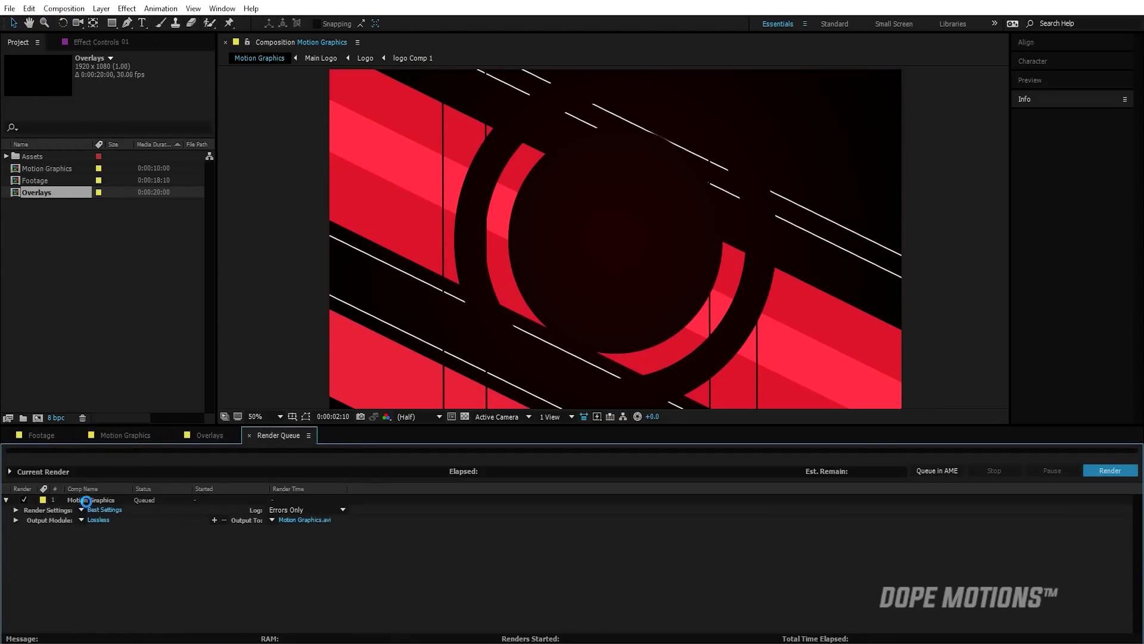
pyautogui.click(80, 510)
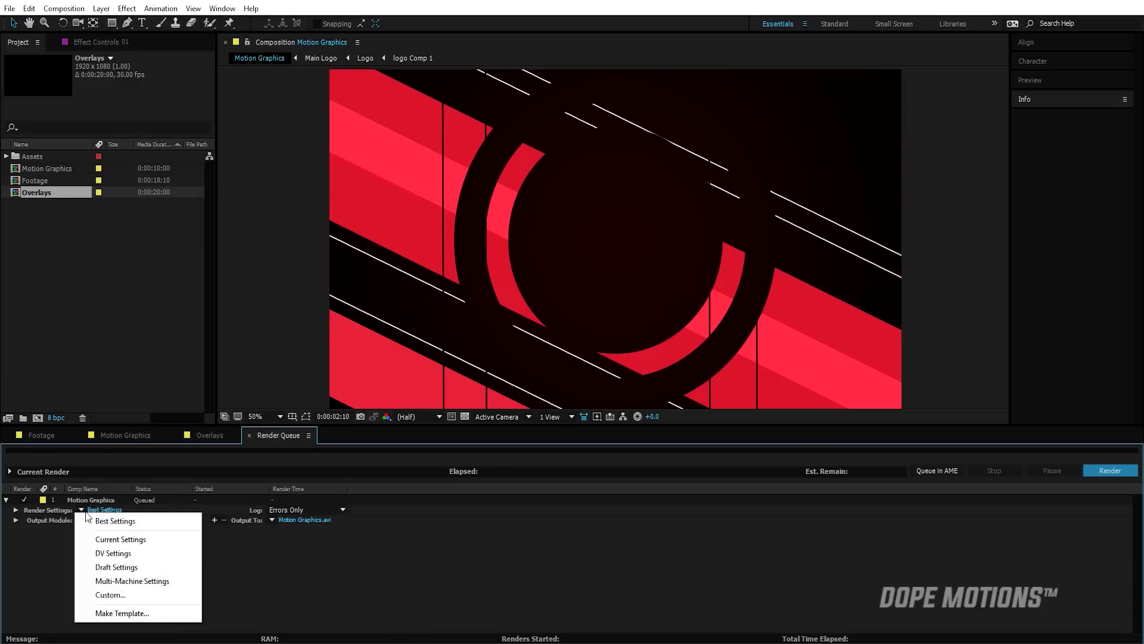
pyautogui.click(97, 518)
# - Set the Motion Graphics output module to QuickTime with the Animation codec and Auto audio
pyautogui.click(102, 520)
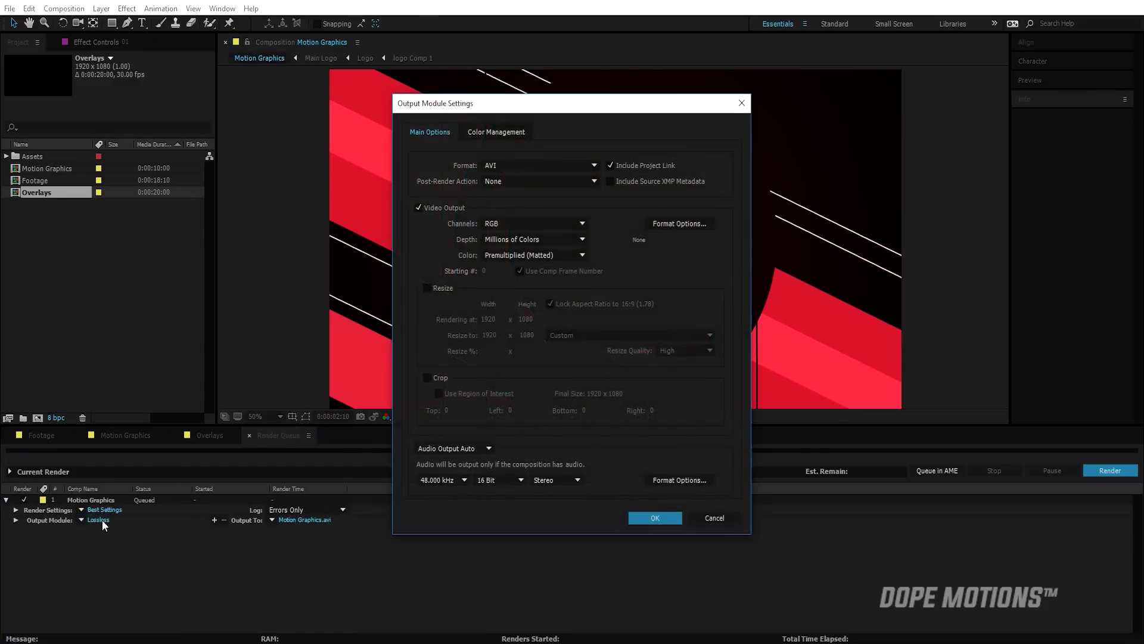
pyautogui.click(538, 165)
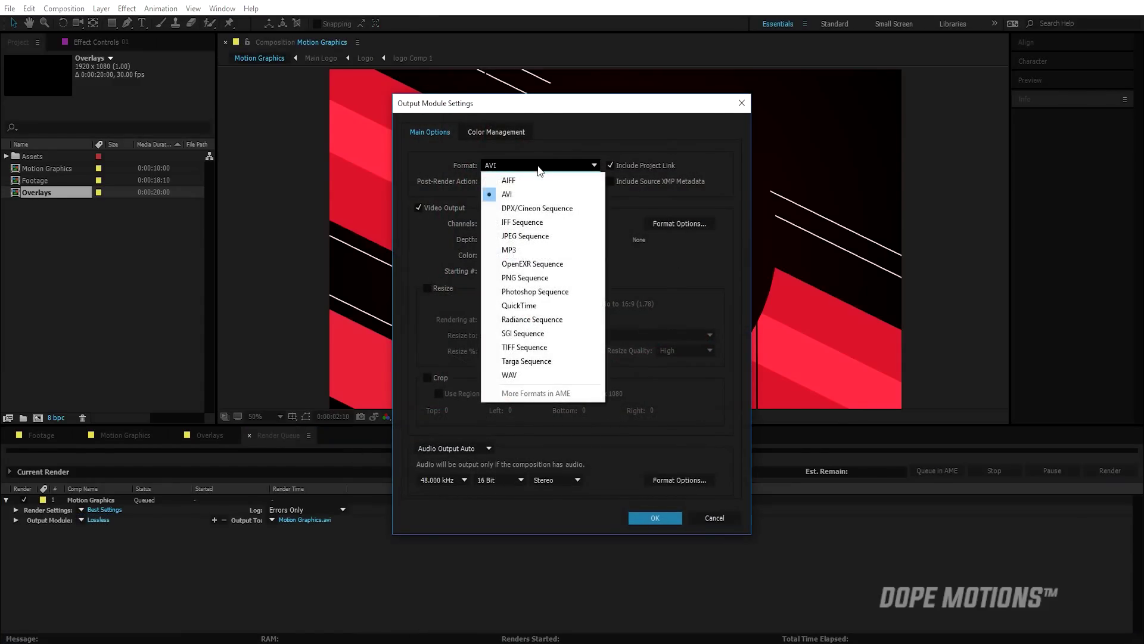
pyautogui.click(524, 304)
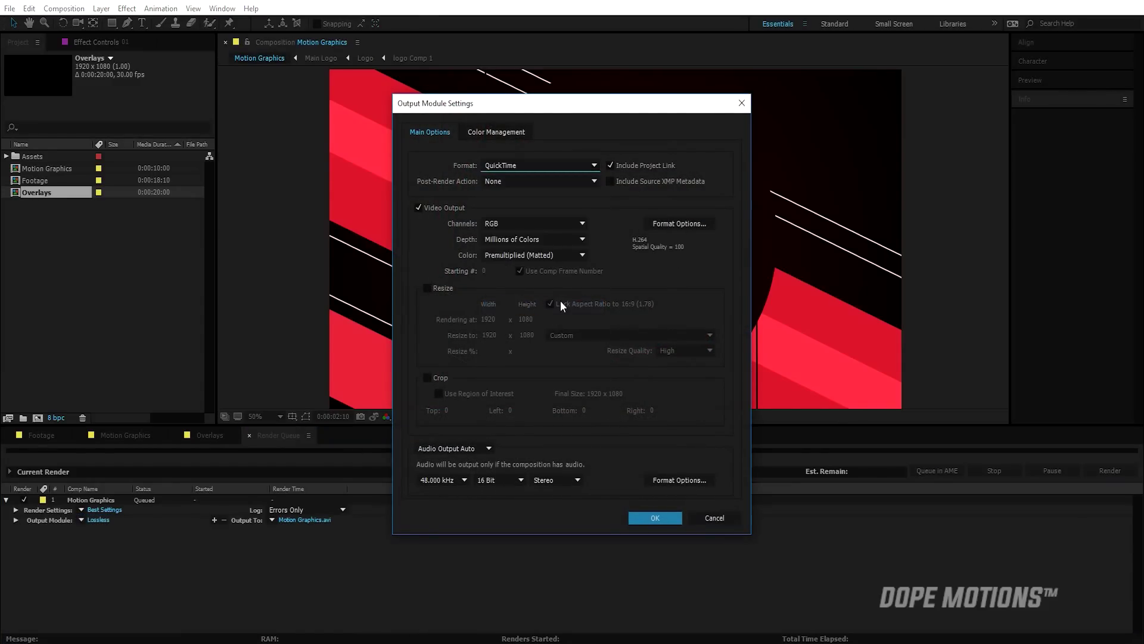
pyautogui.click(689, 224)
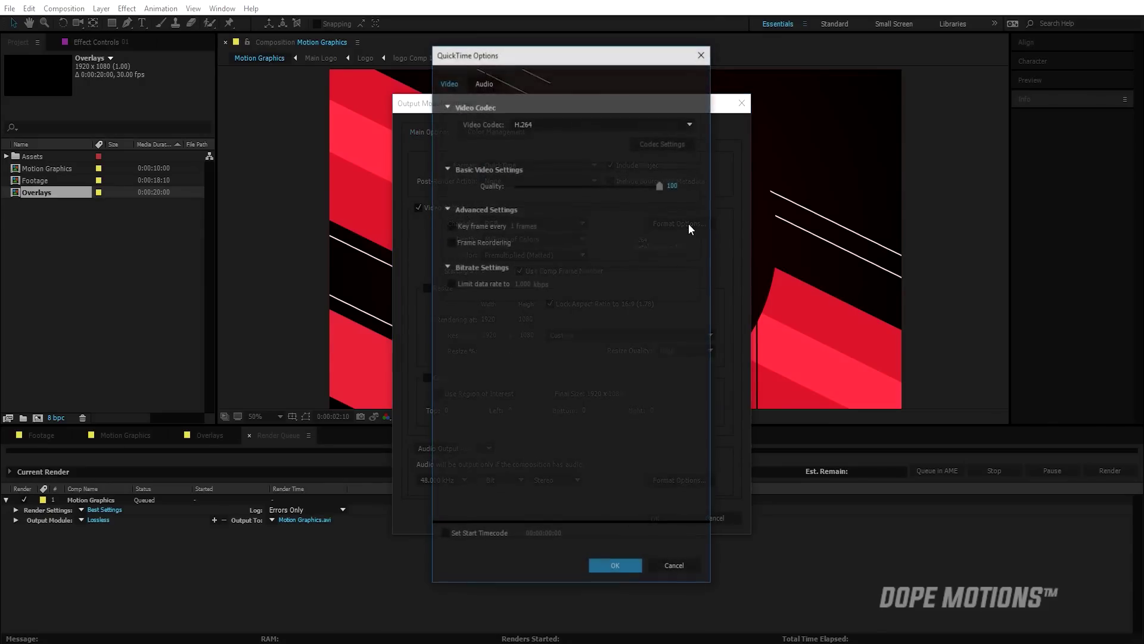
pyautogui.click(542, 124)
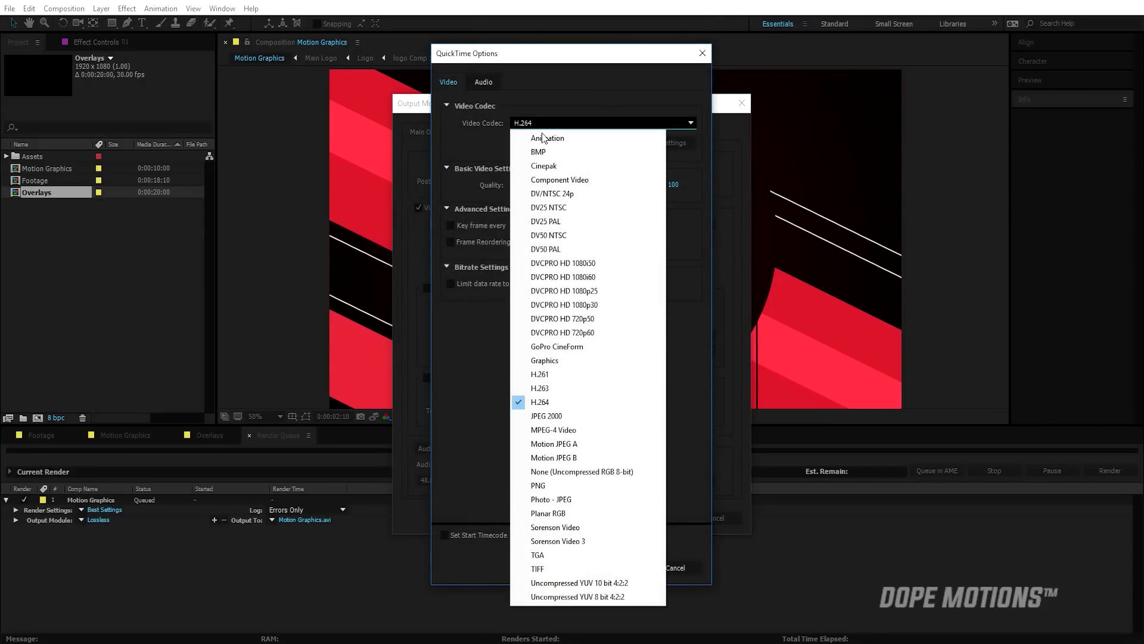
pyautogui.click(544, 136)
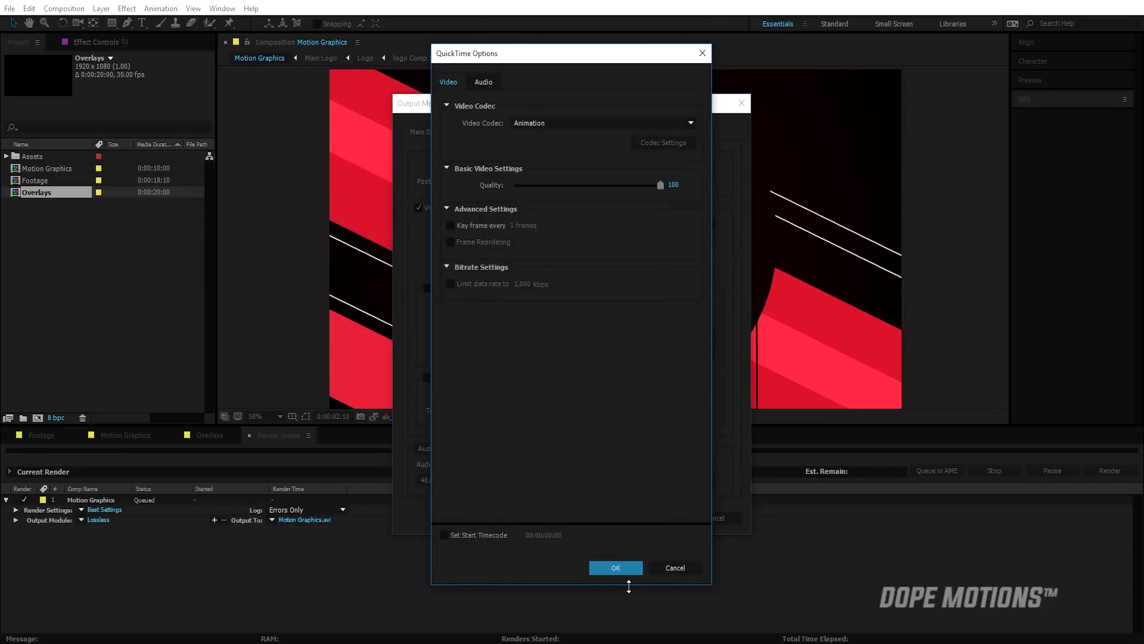
pyautogui.click(617, 569)
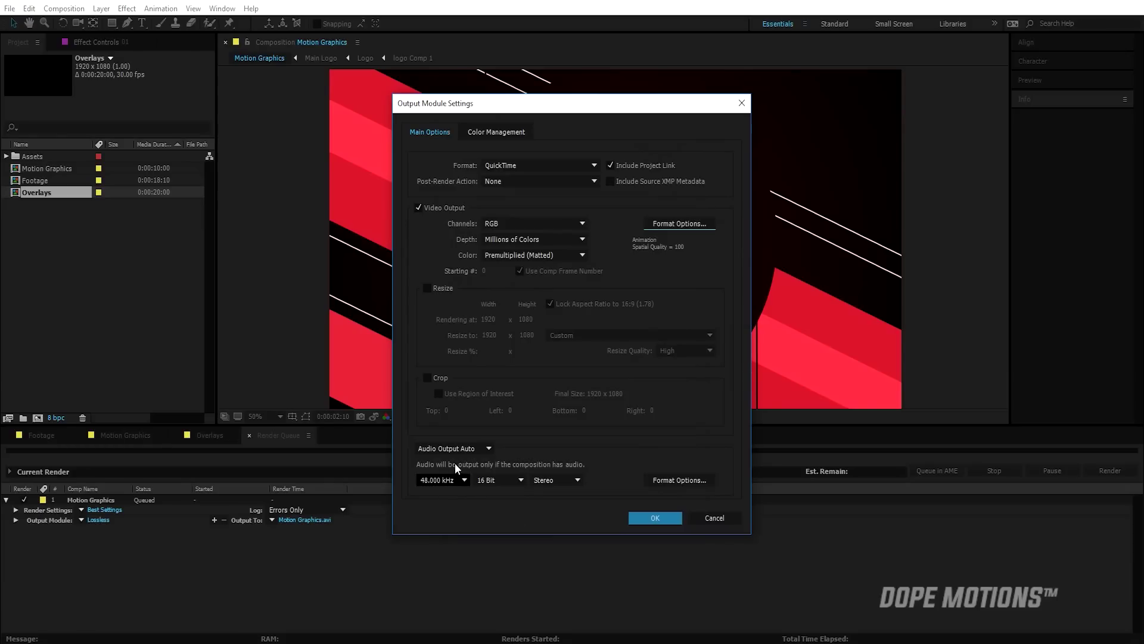
pyautogui.click(471, 450)
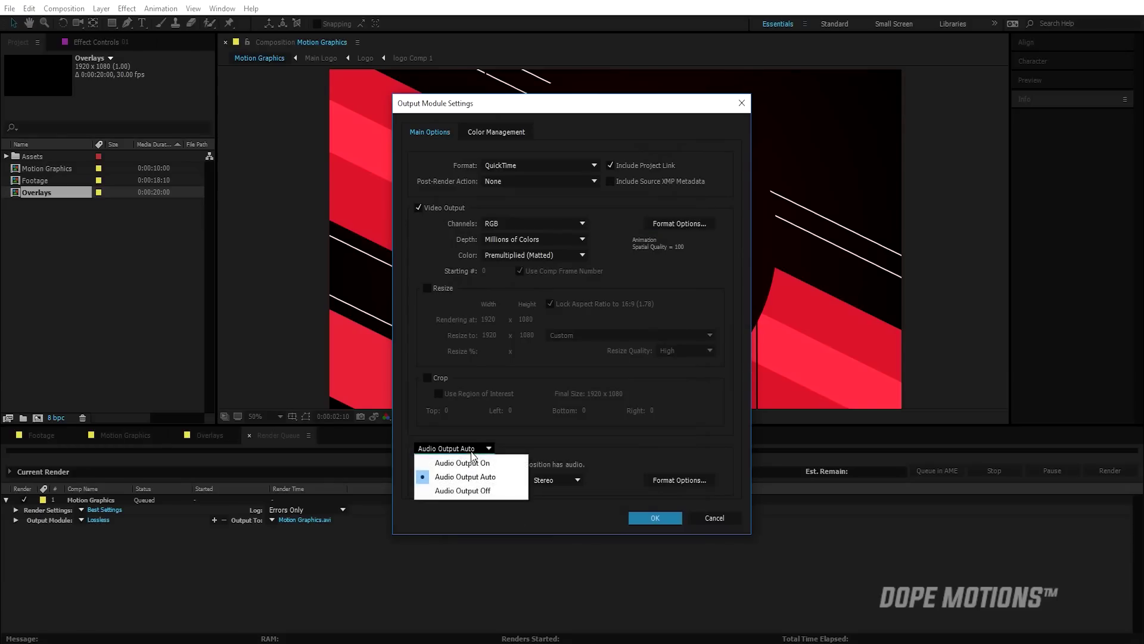
pyautogui.click(487, 482)
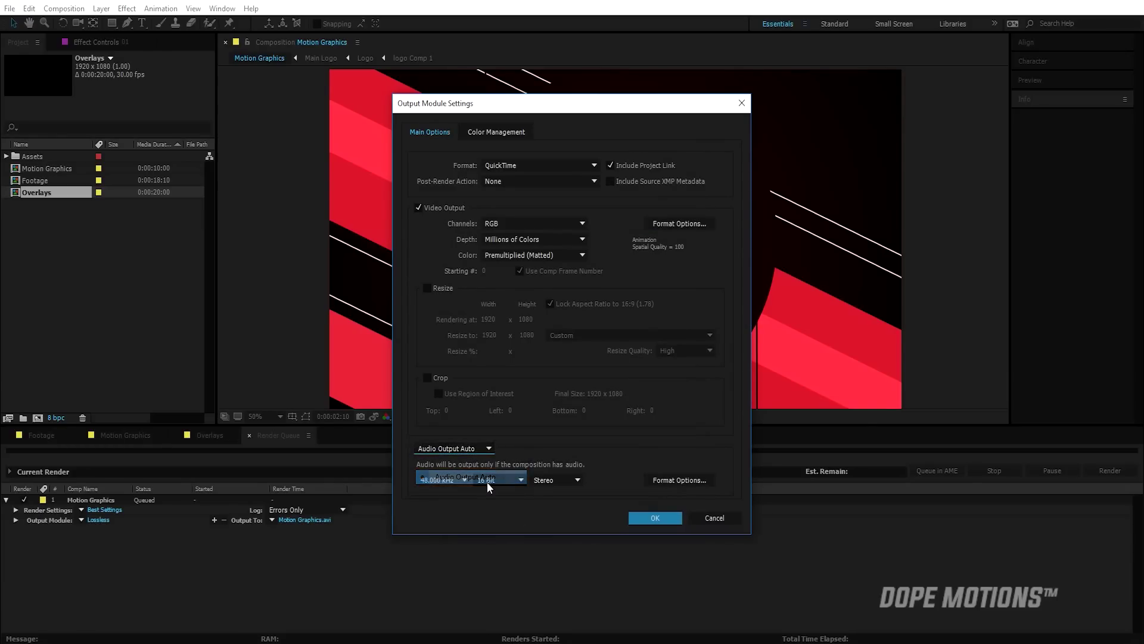
pyautogui.click(665, 518)
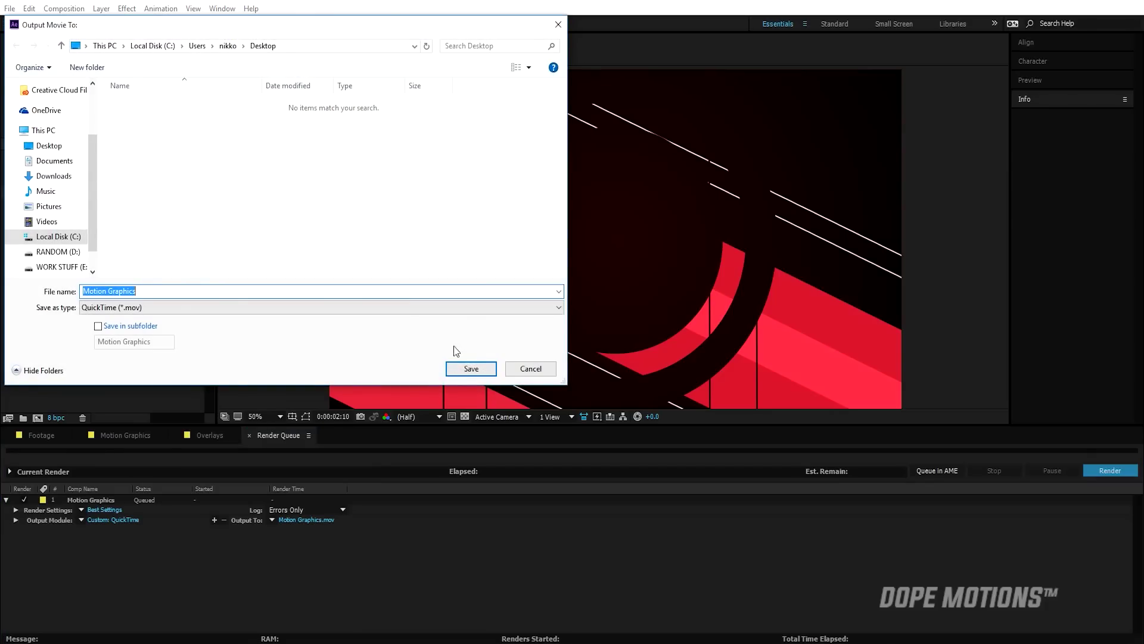
pyautogui.click(485, 374)
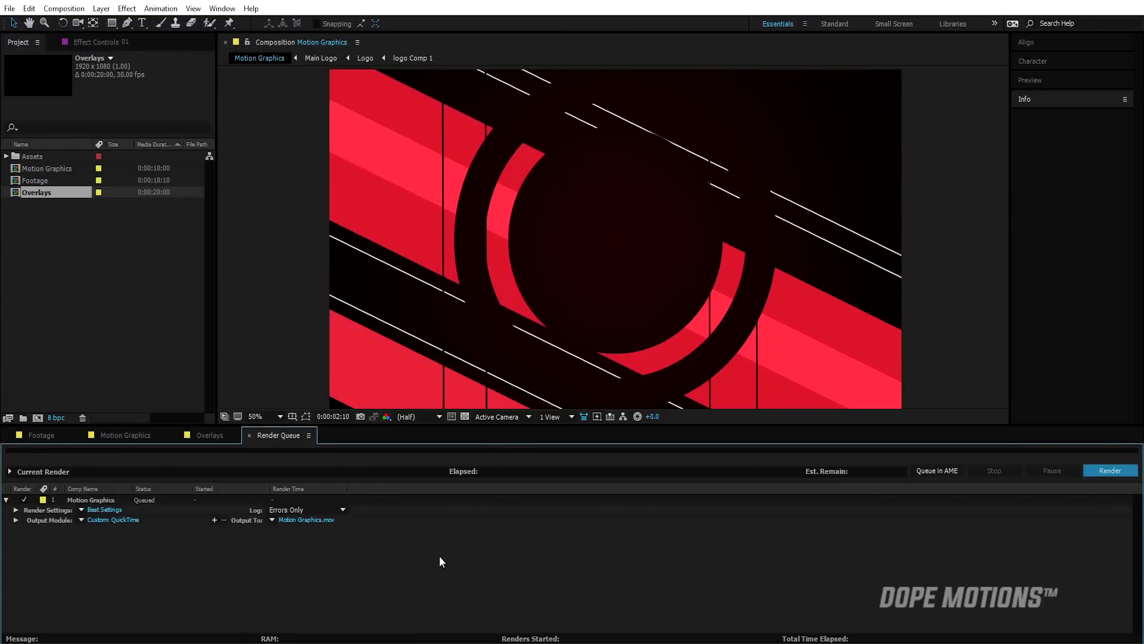
# - Show the Overlays composition, scrub its lower-thirds animation, and turn on the transparency grid
pyautogui.click(210, 435)
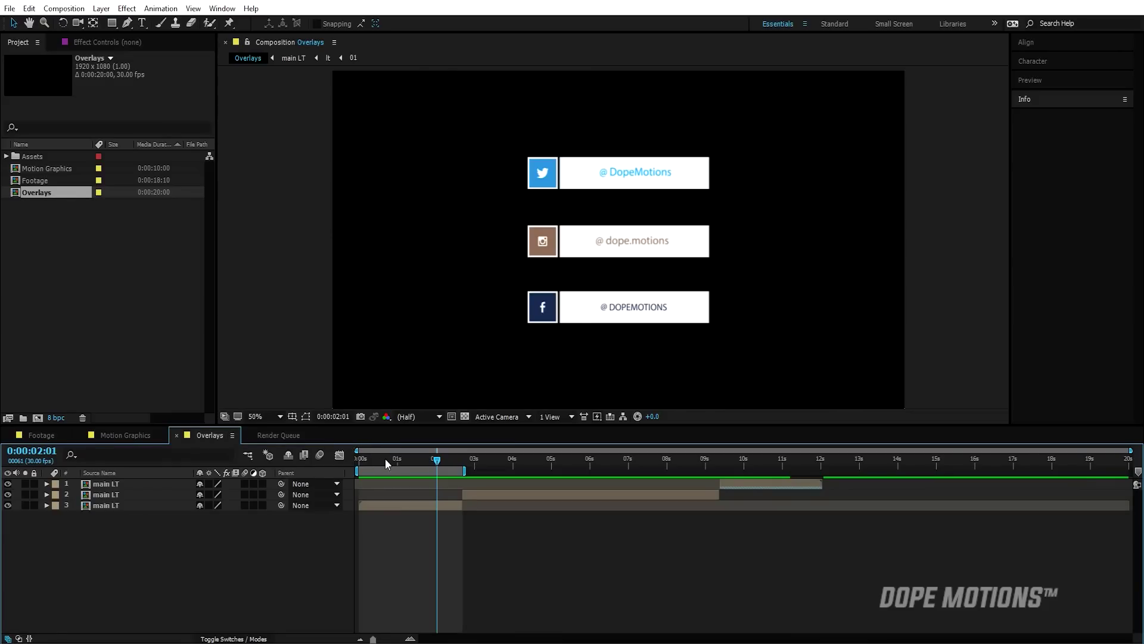
pyautogui.moveTo(392, 460); pyautogui.dragTo(429, 472)
pyautogui.moveTo(424, 463)
pyautogui.mouseDown()
pyautogui.moveTo(388, 464)
pyautogui.moveTo(412, 466)
pyautogui.mouseUp()
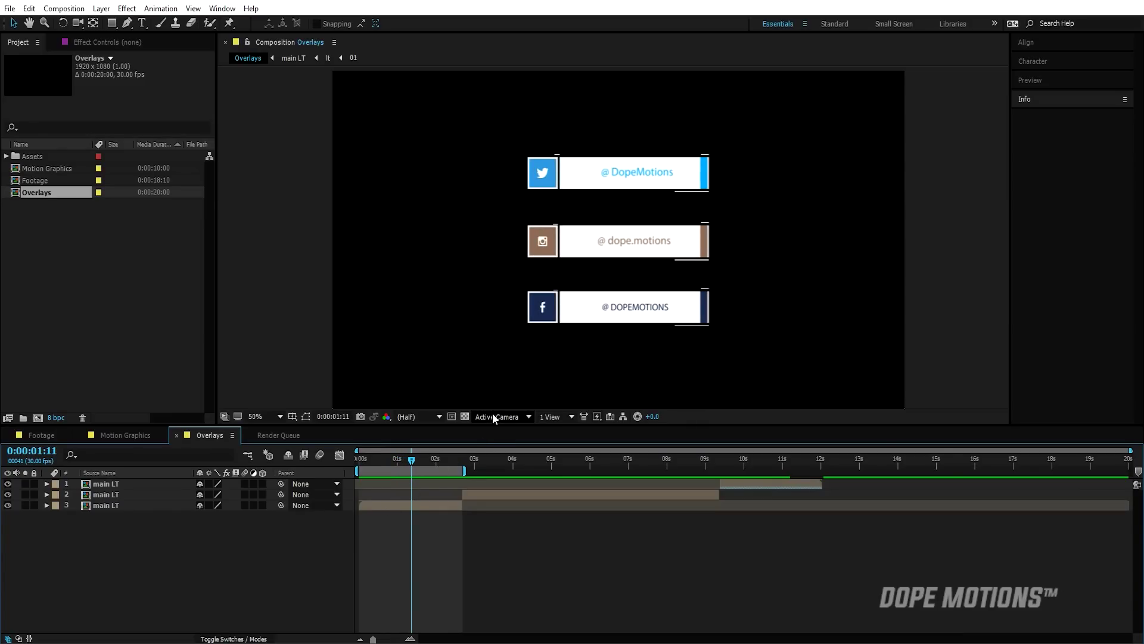
pyautogui.click(465, 417)
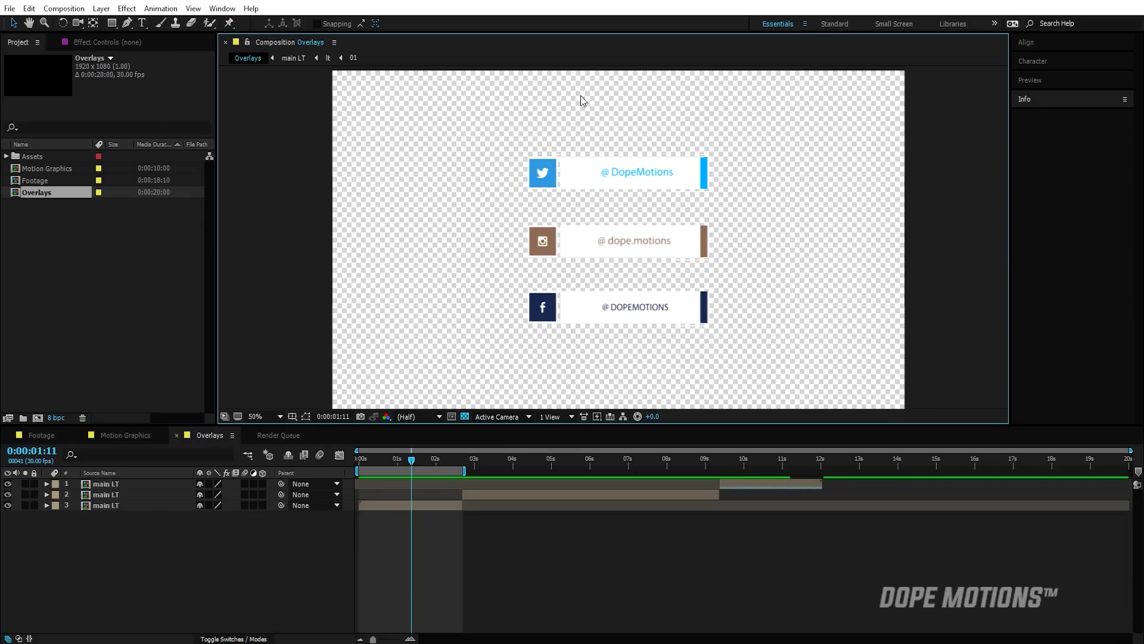
# - Add the Overlays composition to the Render Queue and delete the Motion Graphics item
pyautogui.click(104, 497)
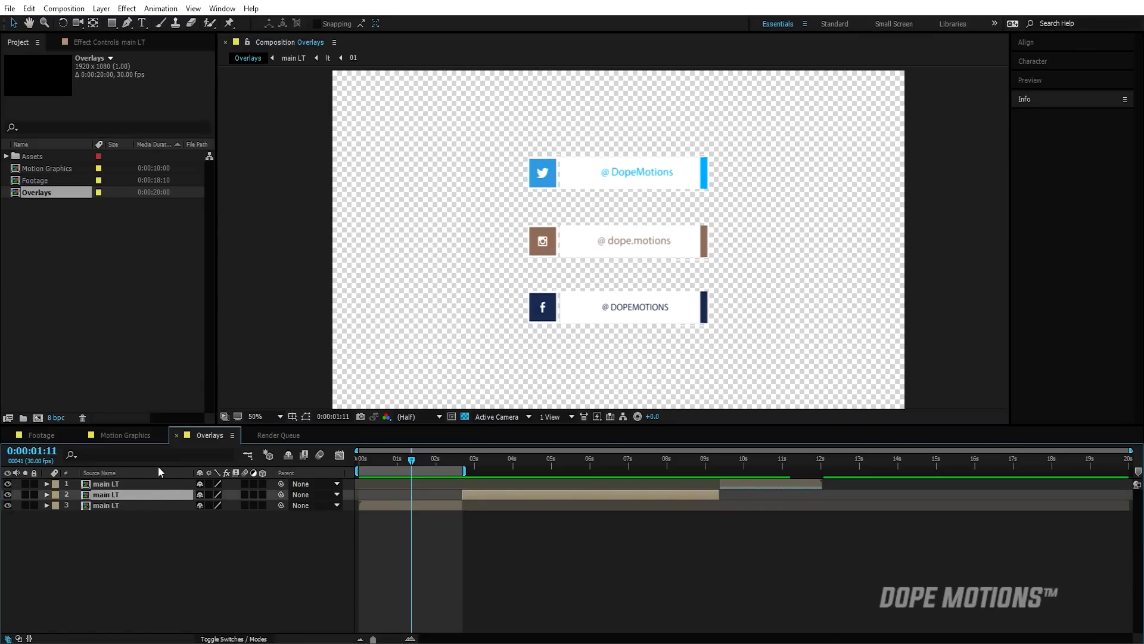
pyautogui.click(64, 9)
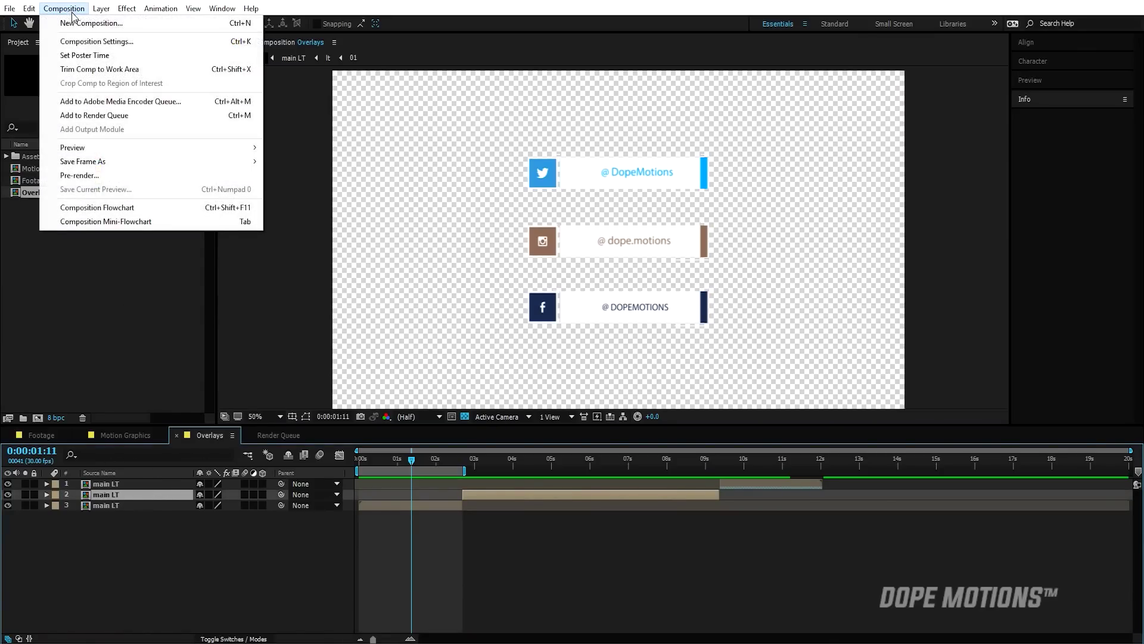
pyautogui.click(118, 115)
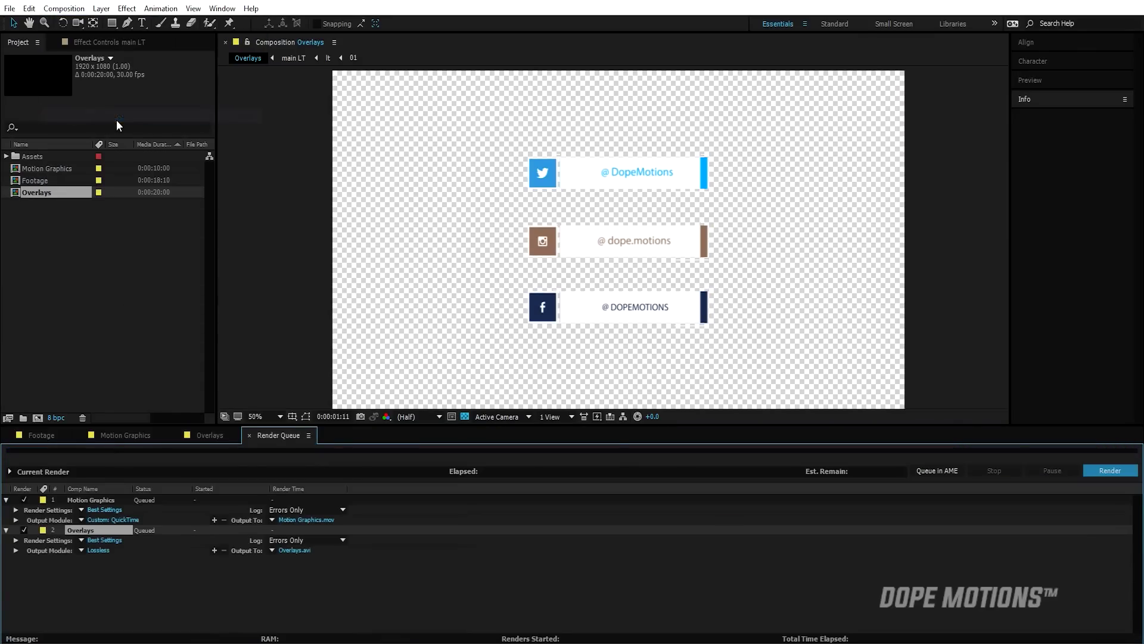
pyautogui.click(88, 502)
pyautogui.press('Delete')
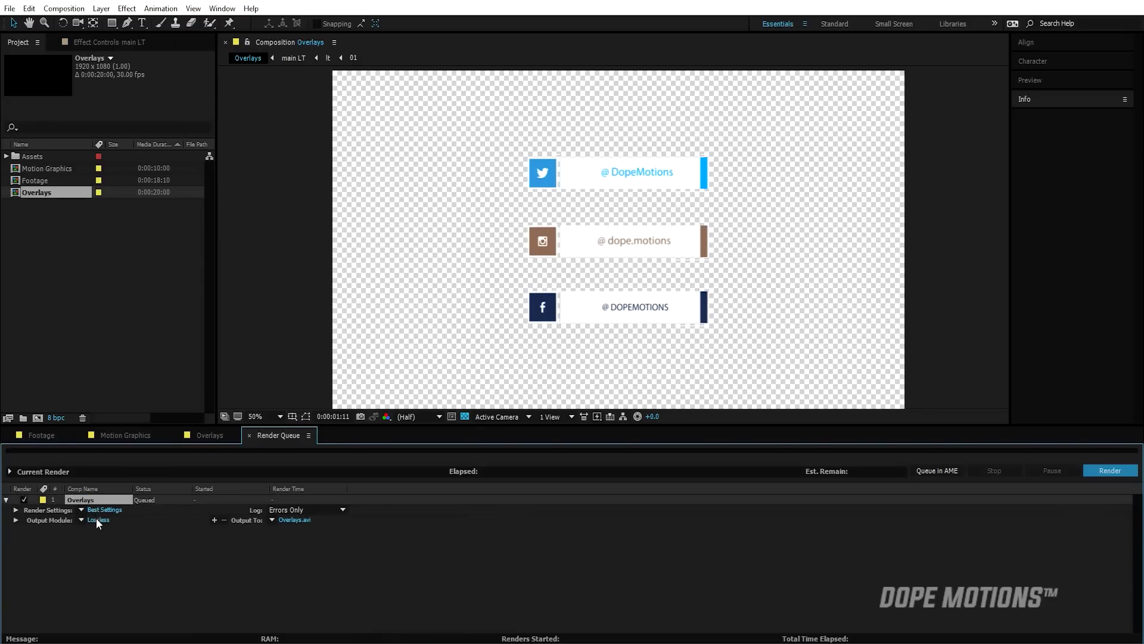
# - Set the Overlays output to QuickTime Animation at Quality 100 with RGB + Alpha channels
pyautogui.click(98, 520)
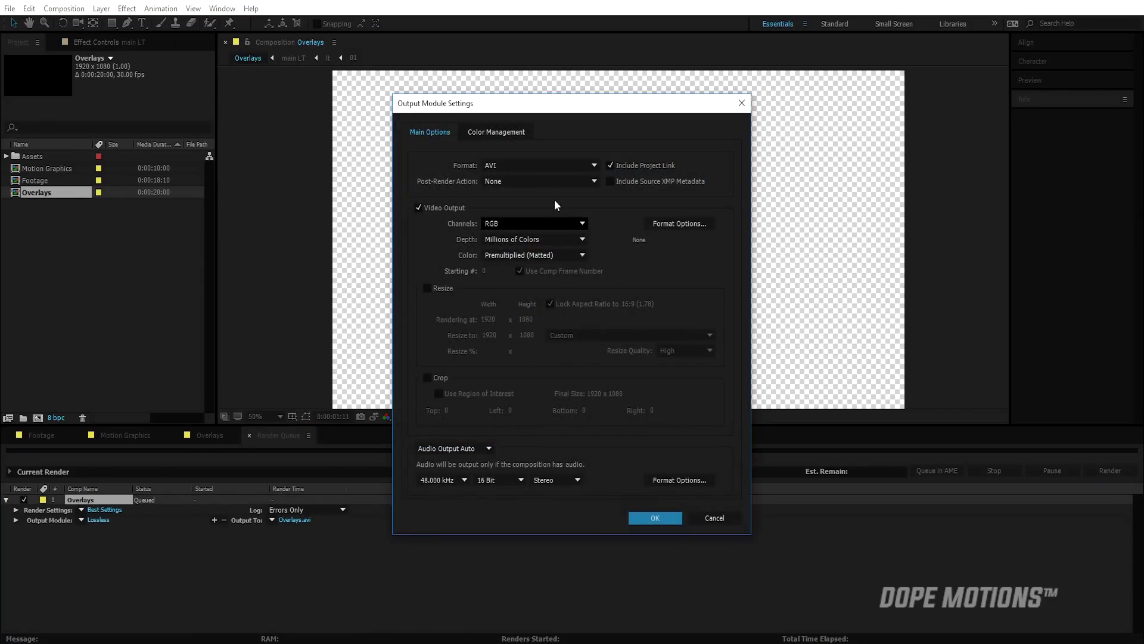
pyautogui.click(543, 167)
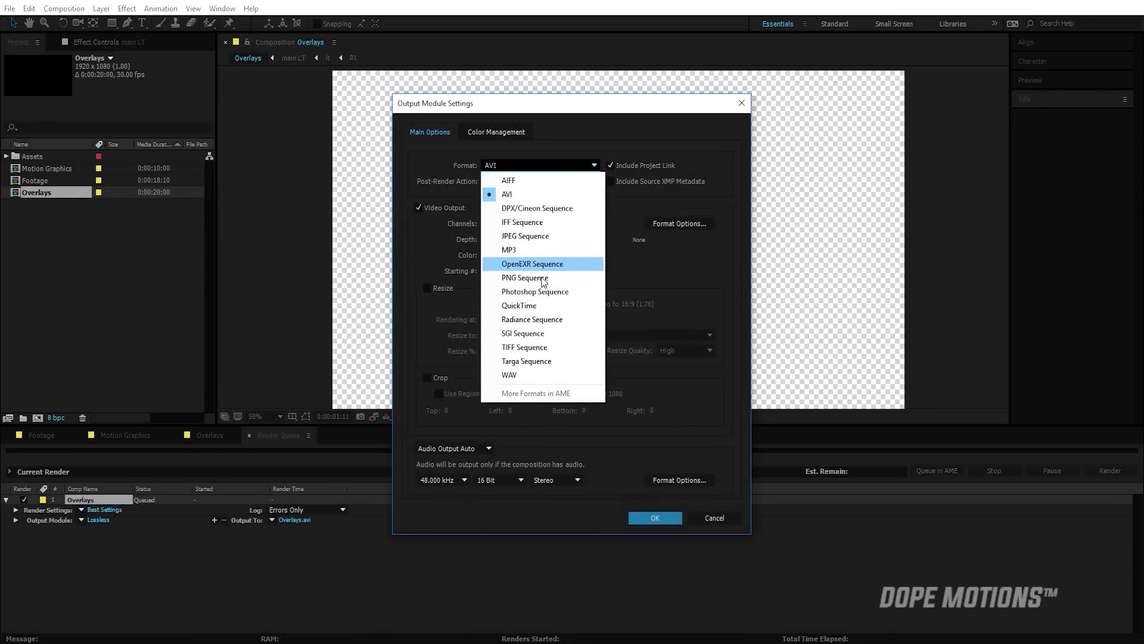
pyautogui.click(534, 305)
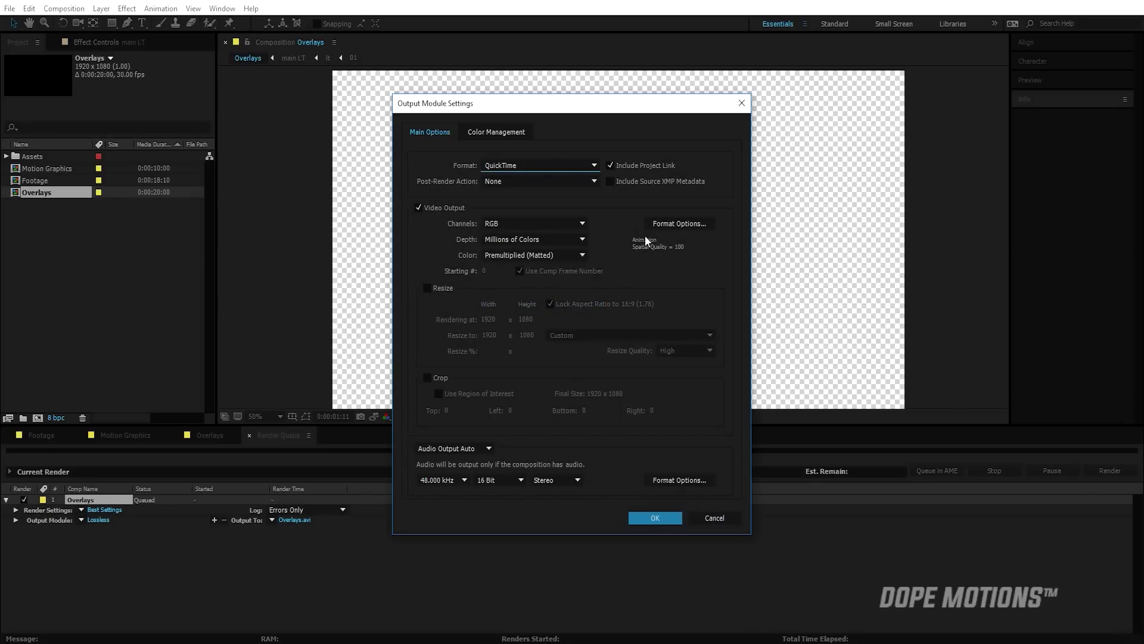
pyautogui.click(658, 225)
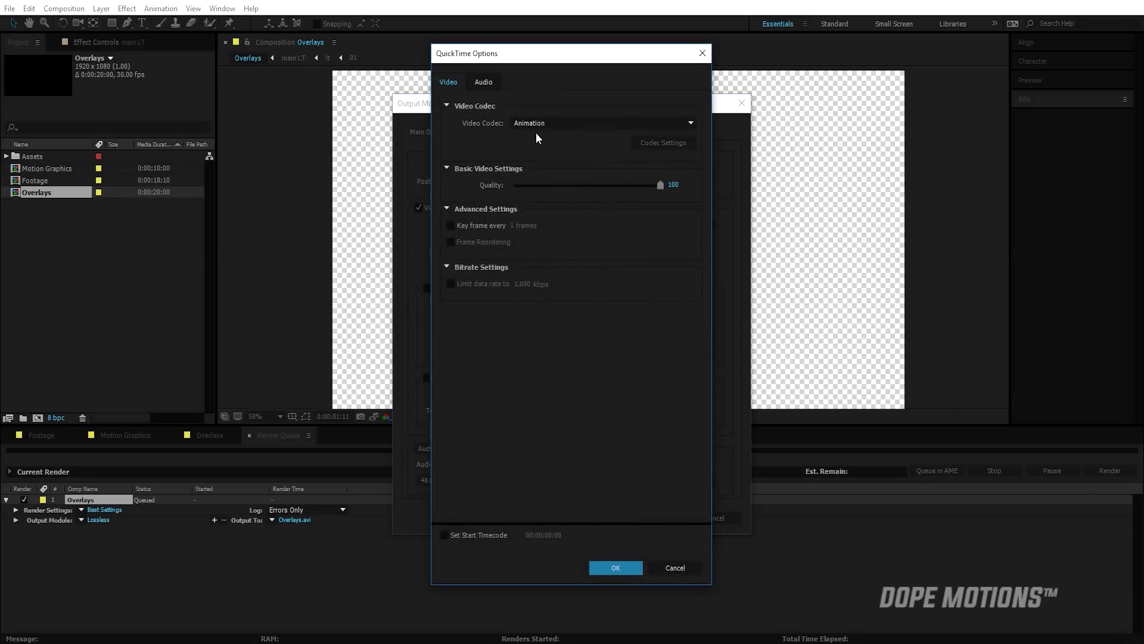
pyautogui.click(631, 569)
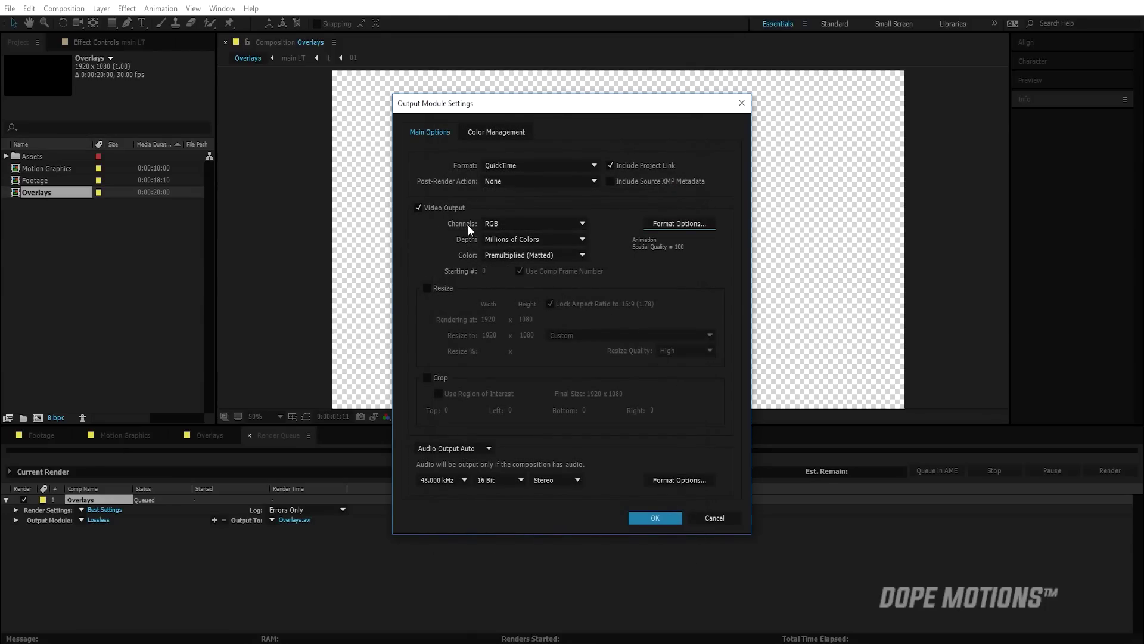
pyautogui.click(521, 224)
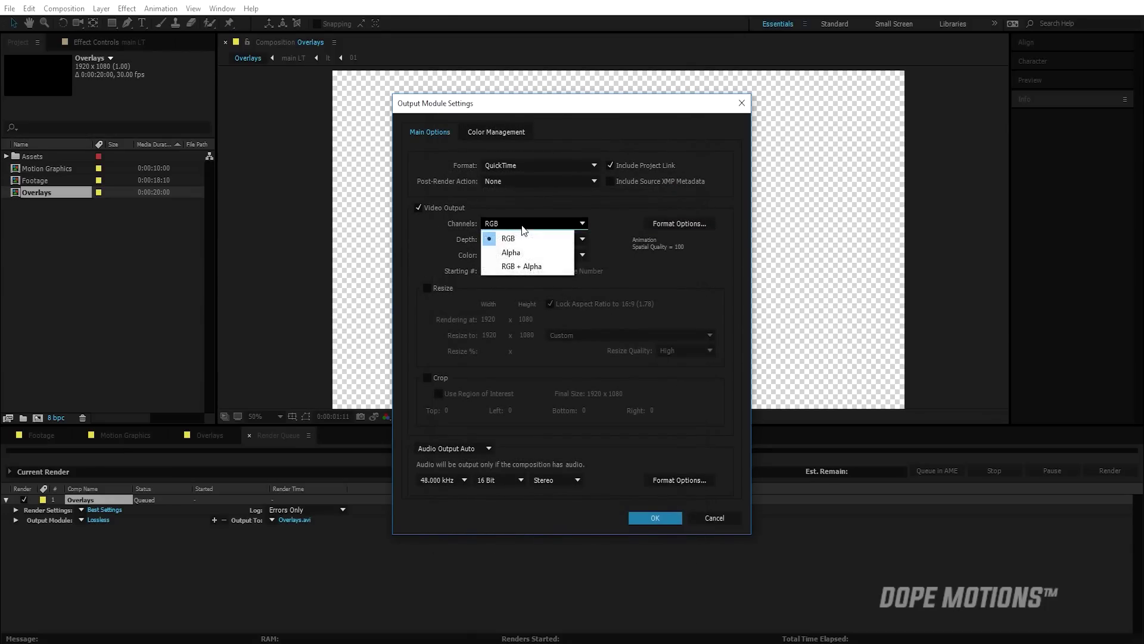
pyautogui.click(516, 266)
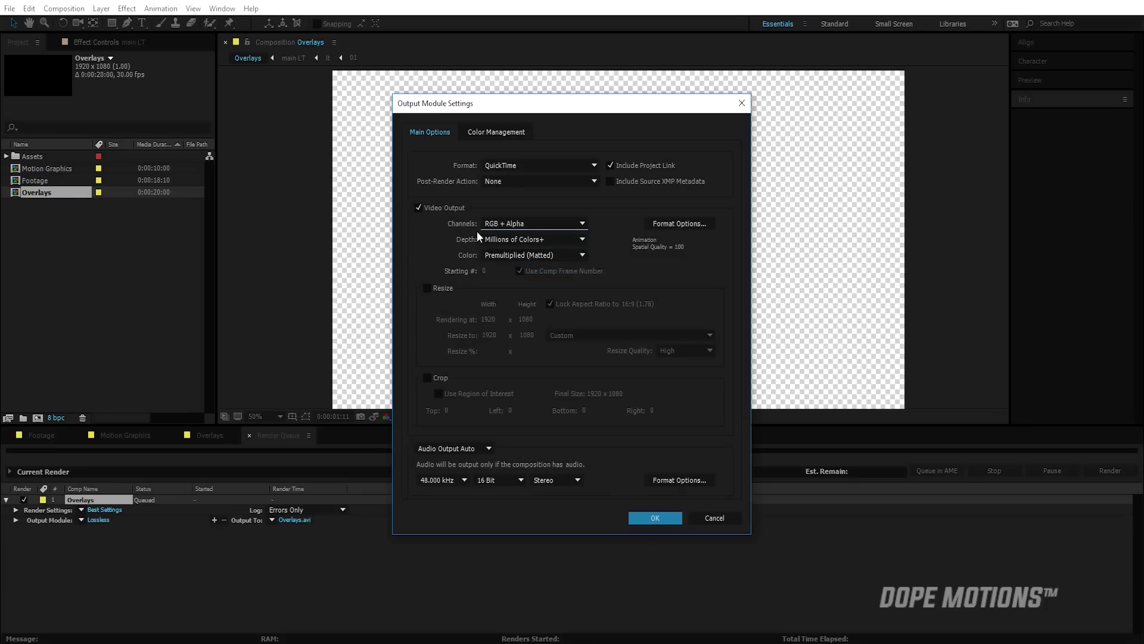
pyautogui.click(663, 518)
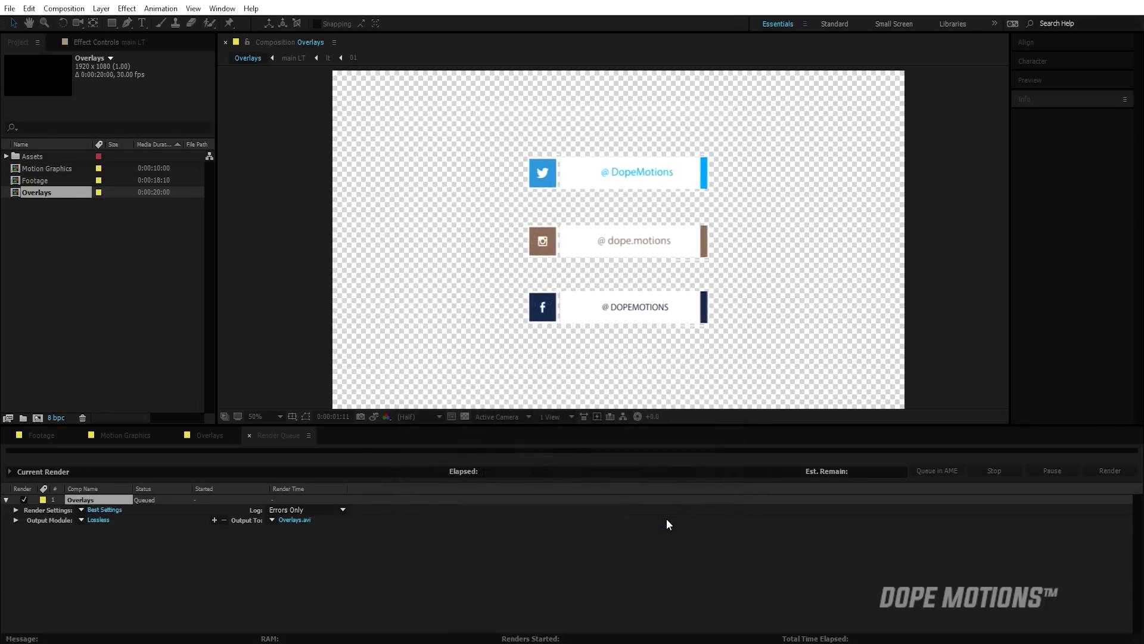